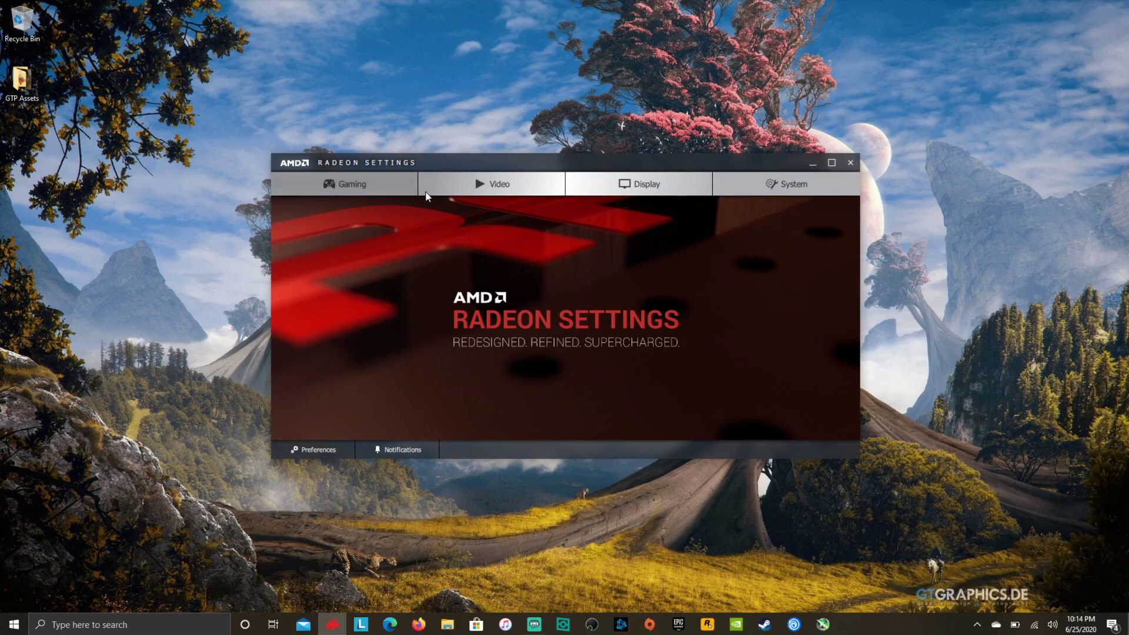
Check display 2's detailed specs in Radeon Settings, then close Radeon Settings.
{"action": "left_click", "coordinate": [477, 184]}
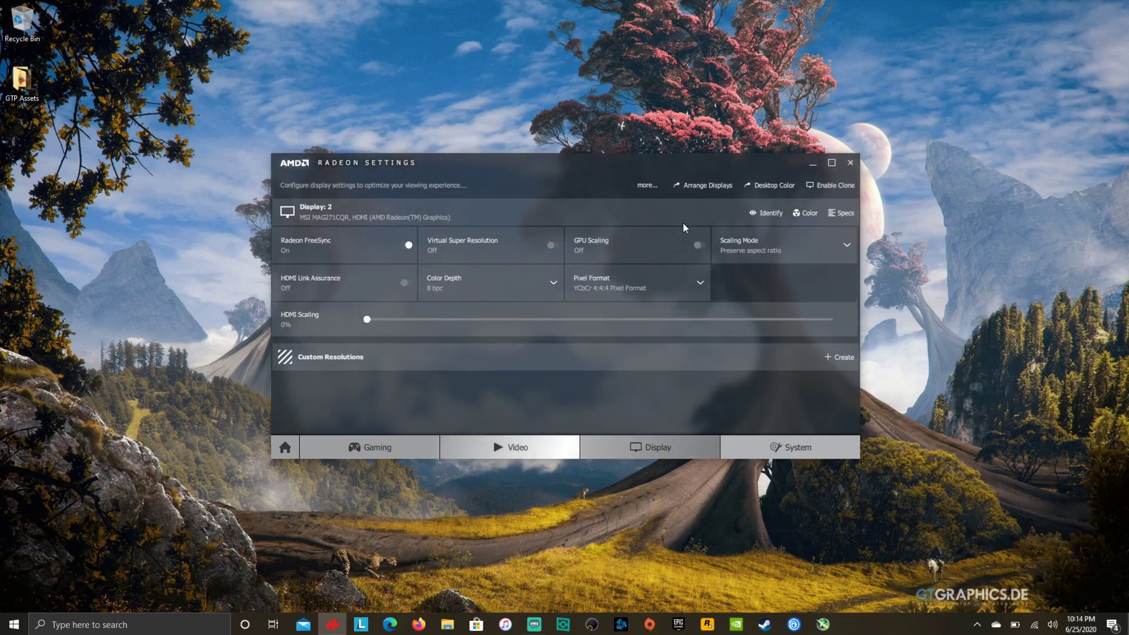
{"action": "mouse_move", "coordinate": [294, 251]}
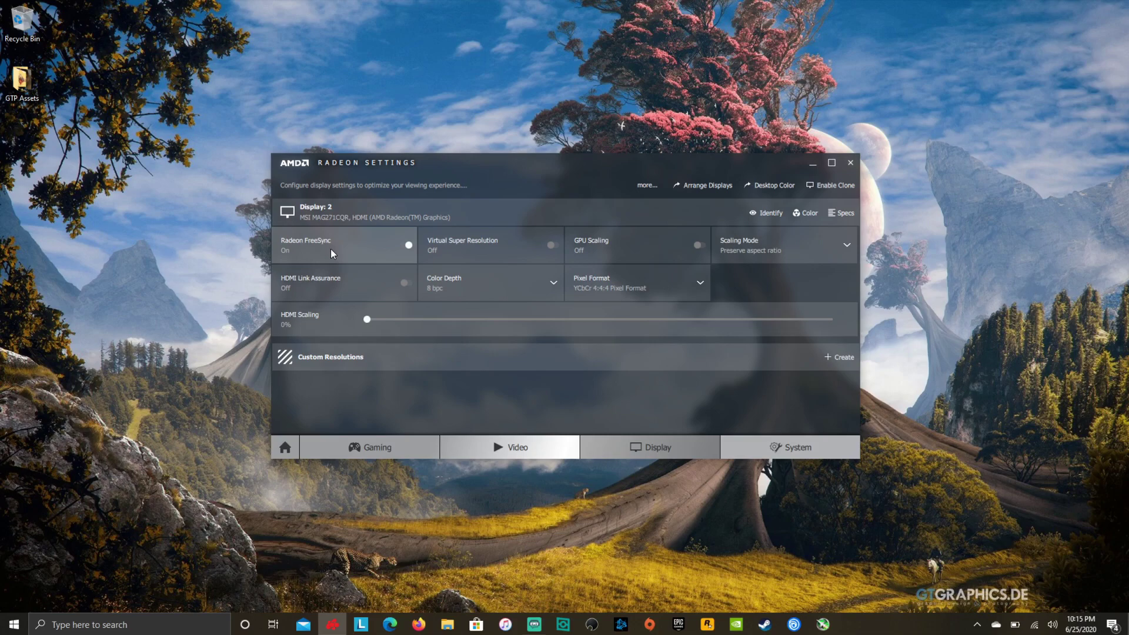
{"action": "left_click", "coordinate": [844, 213]}
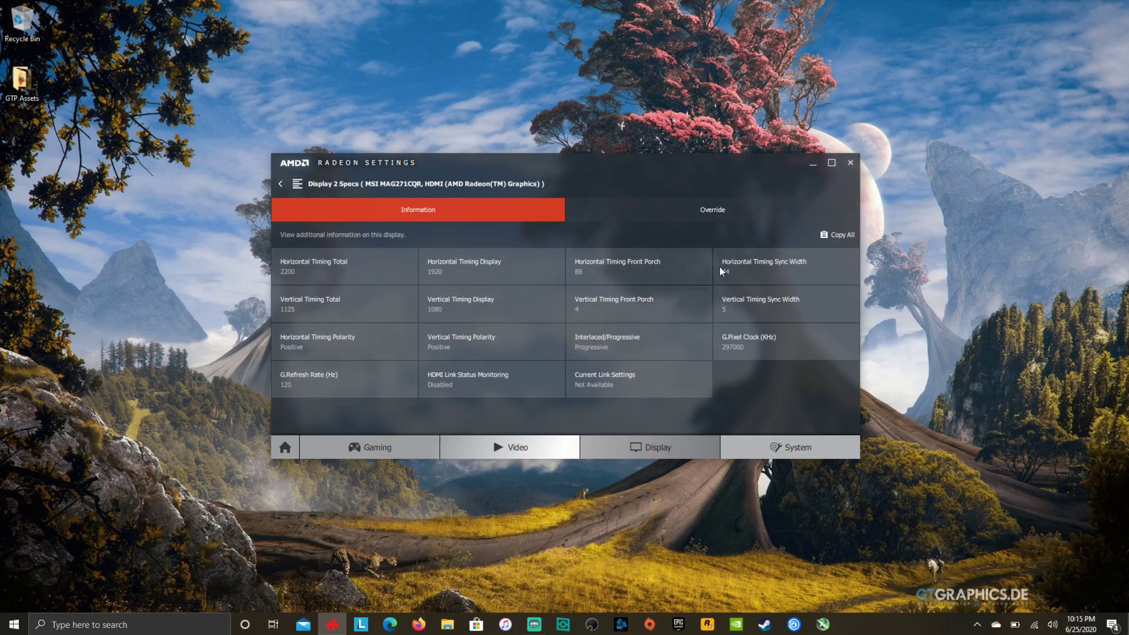
{"action": "left_click", "coordinate": [851, 163]}
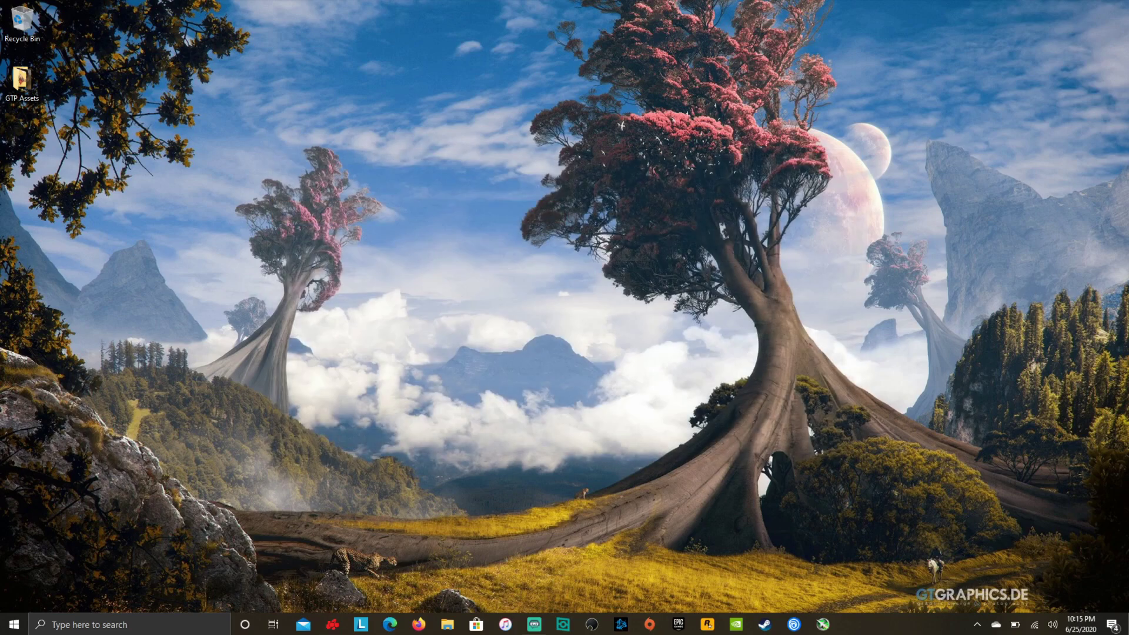
Open Windows Display settings and scroll to Multiple displays, set to Show only on 2.
{"action": "right_click", "coordinate": [436, 243]}
{"action": "left_click", "coordinate": [490, 354]}
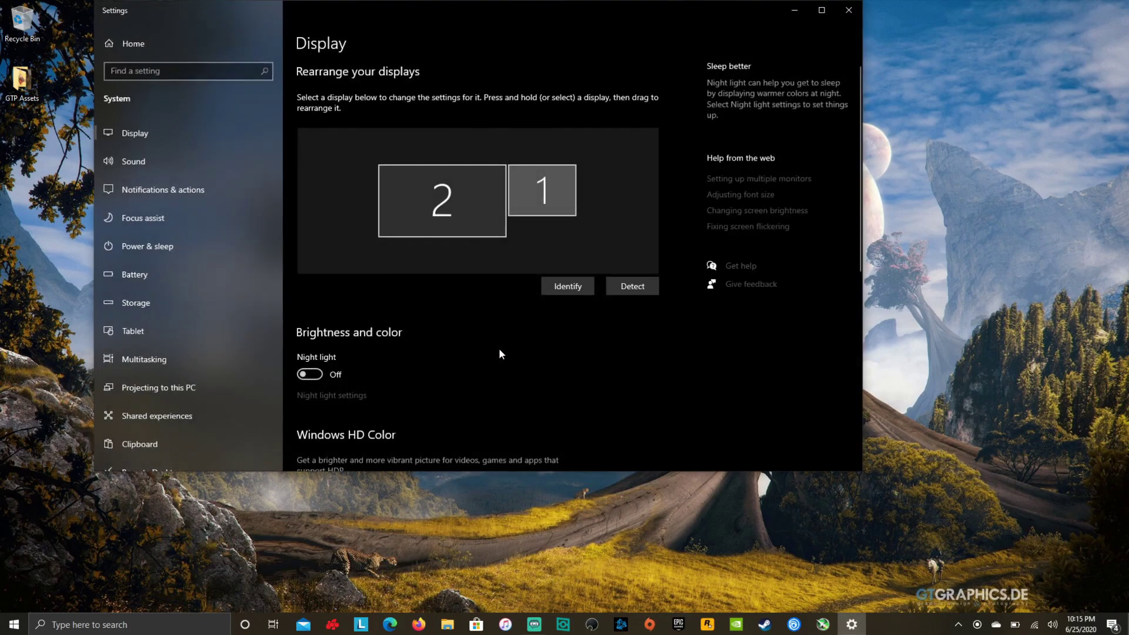
{"action": "scroll", "coordinate": [430, 255], "scroll_direction": "down", "scroll_amount": 4}
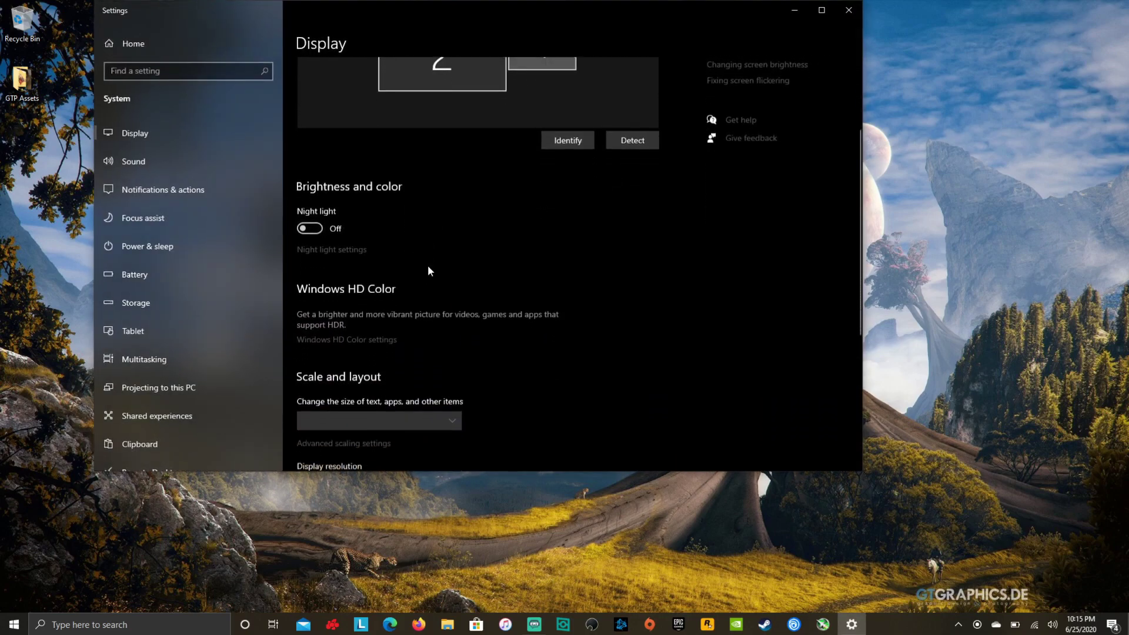
{"action": "scroll", "coordinate": [425, 273], "scroll_direction": "down", "scroll_amount": 3}
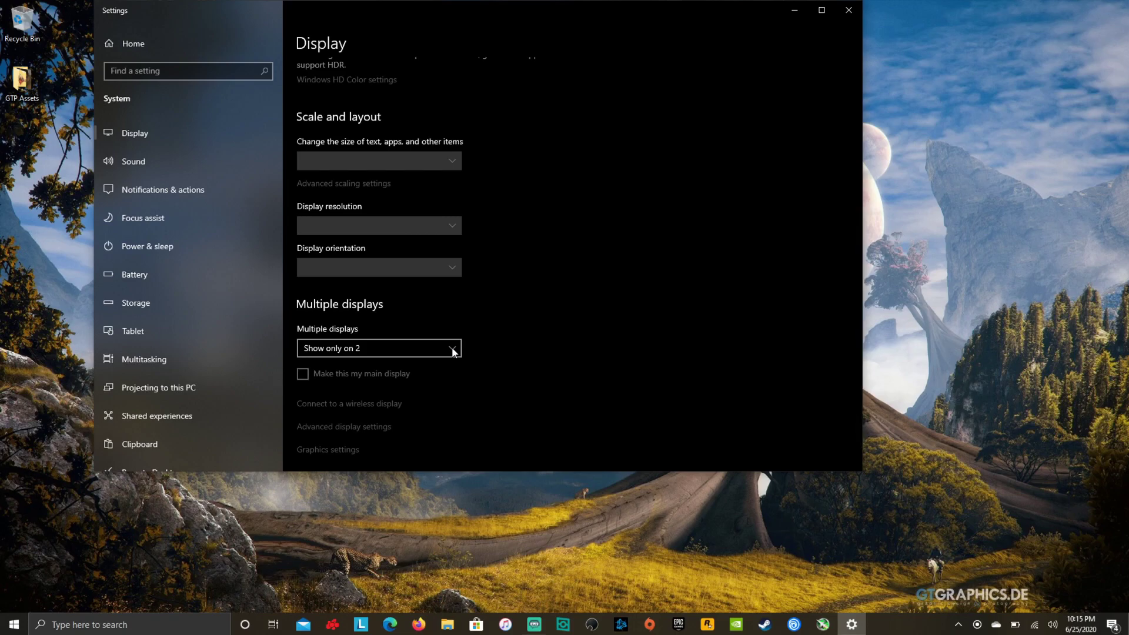
Show advanced settings for Display 2: MSI MAG271CQR, confirming 1920 × 1080 at 120 Hz.
{"action": "left_click", "coordinate": [350, 433]}
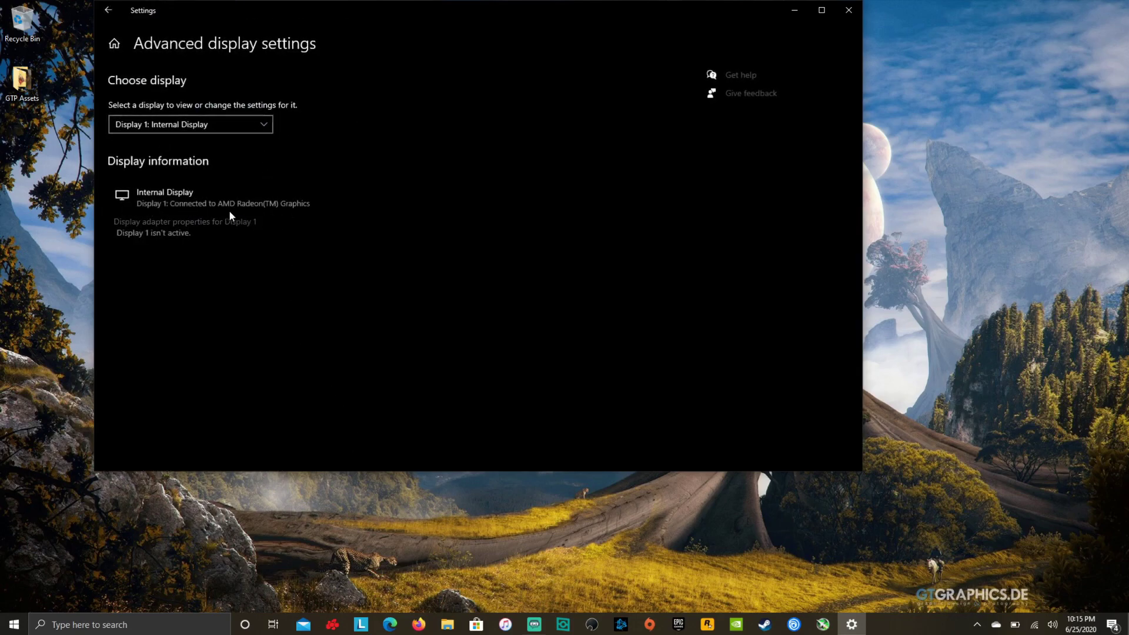
{"action": "left_click", "coordinate": [256, 126]}
{"action": "left_click", "coordinate": [154, 142]}
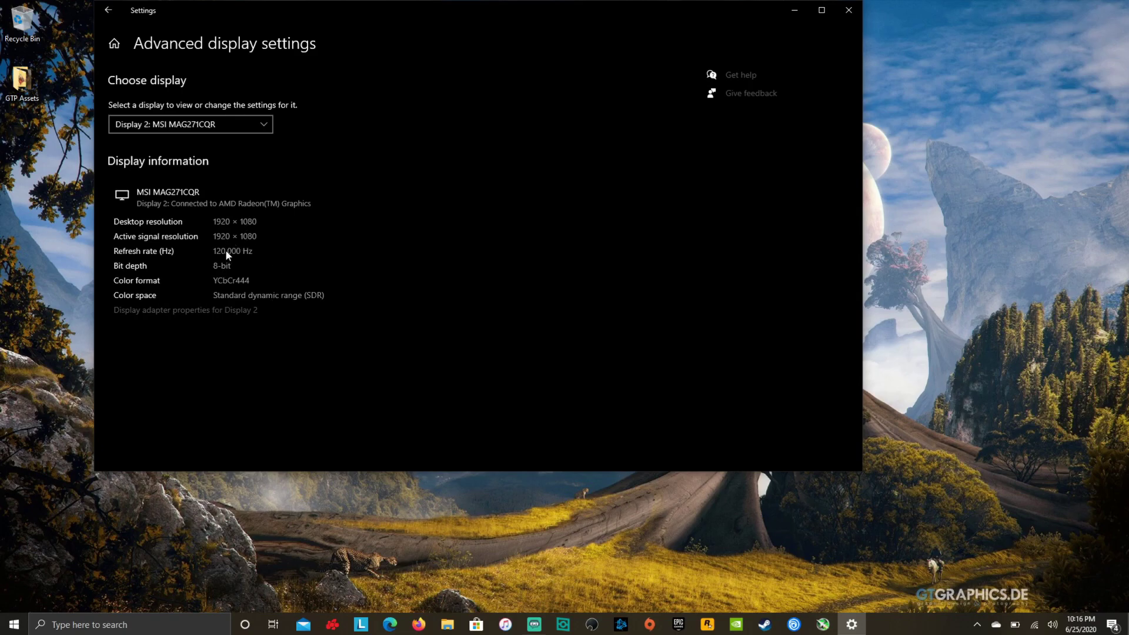
{"action": "left_click", "coordinate": [195, 311]}
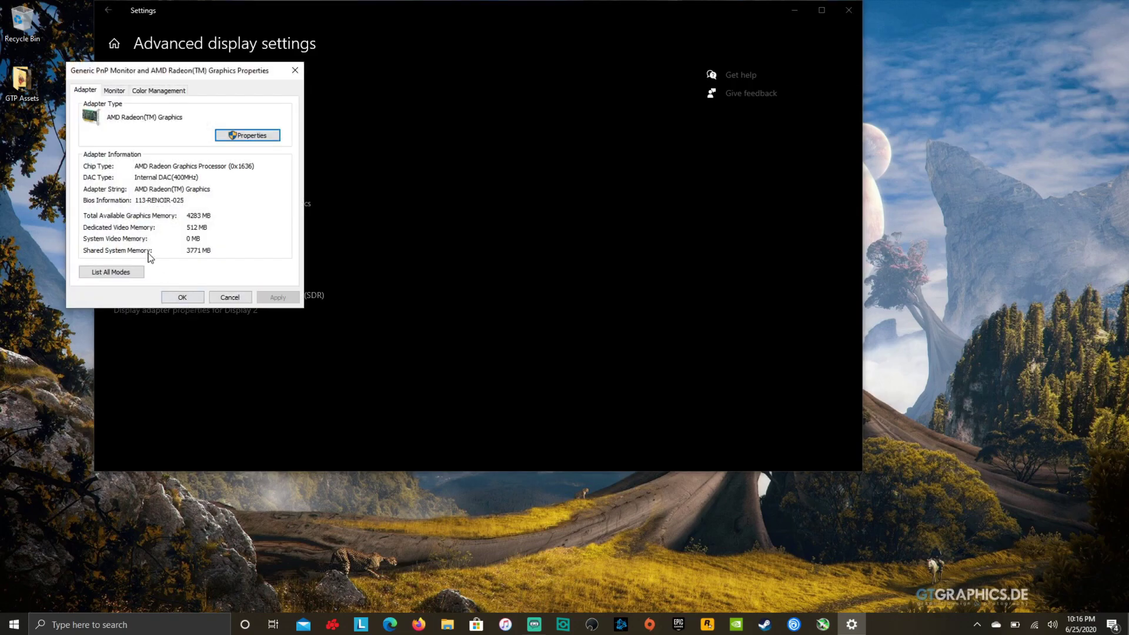
{"action": "left_click", "coordinate": [116, 274]}
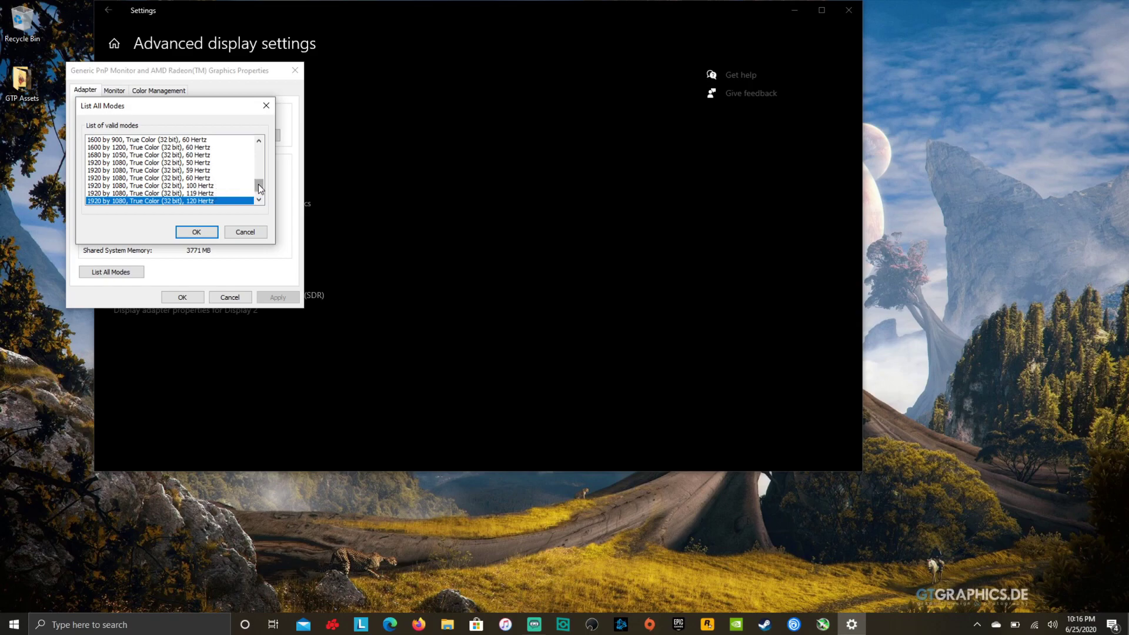
{"action": "mouse_move", "coordinate": [259, 188]}
{"action": "left_mouse_down"}
{"action": "mouse_move", "coordinate": [260, 150]}
{"action": "mouse_move", "coordinate": [262, 190]}
{"action": "left_mouse_up"}
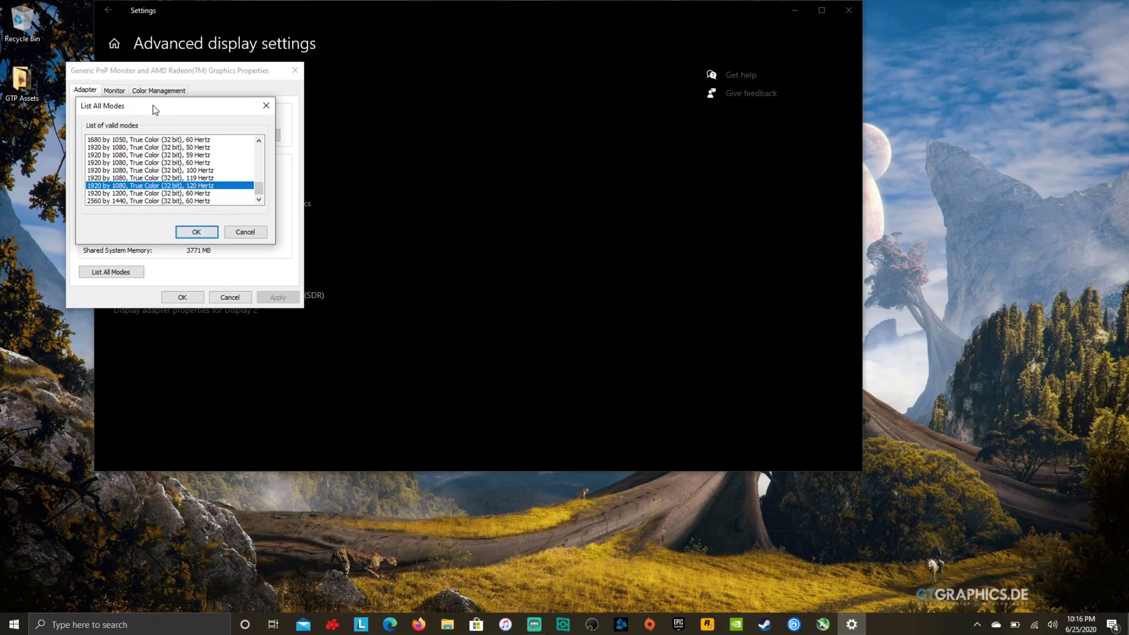
{"action": "left_click", "coordinate": [245, 231]}
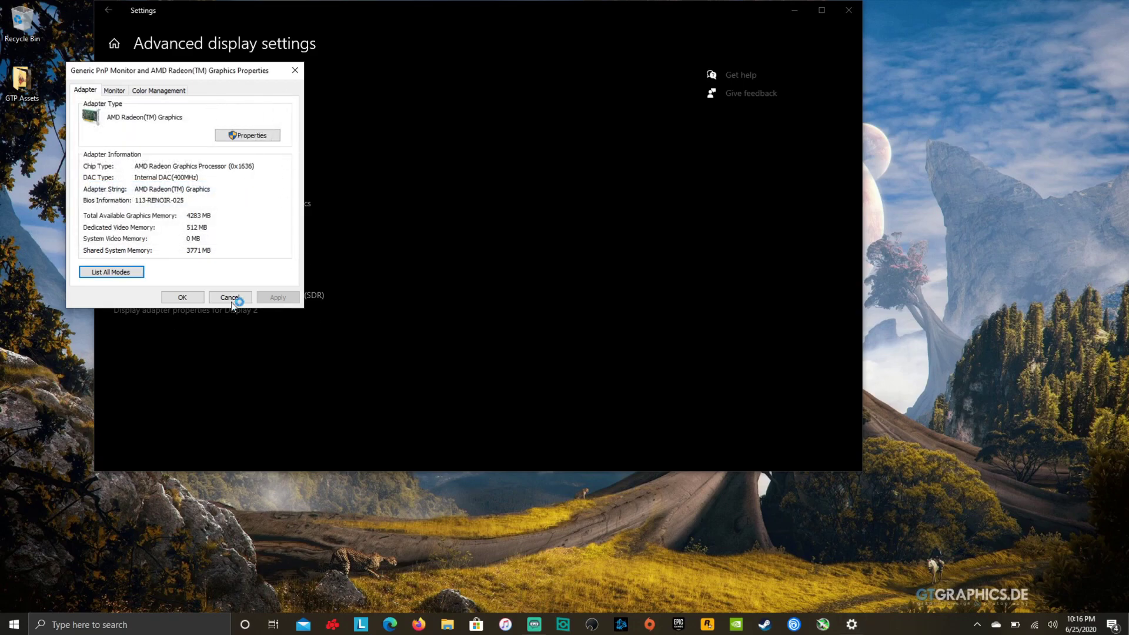
{"action": "left_click", "coordinate": [314, 87]}
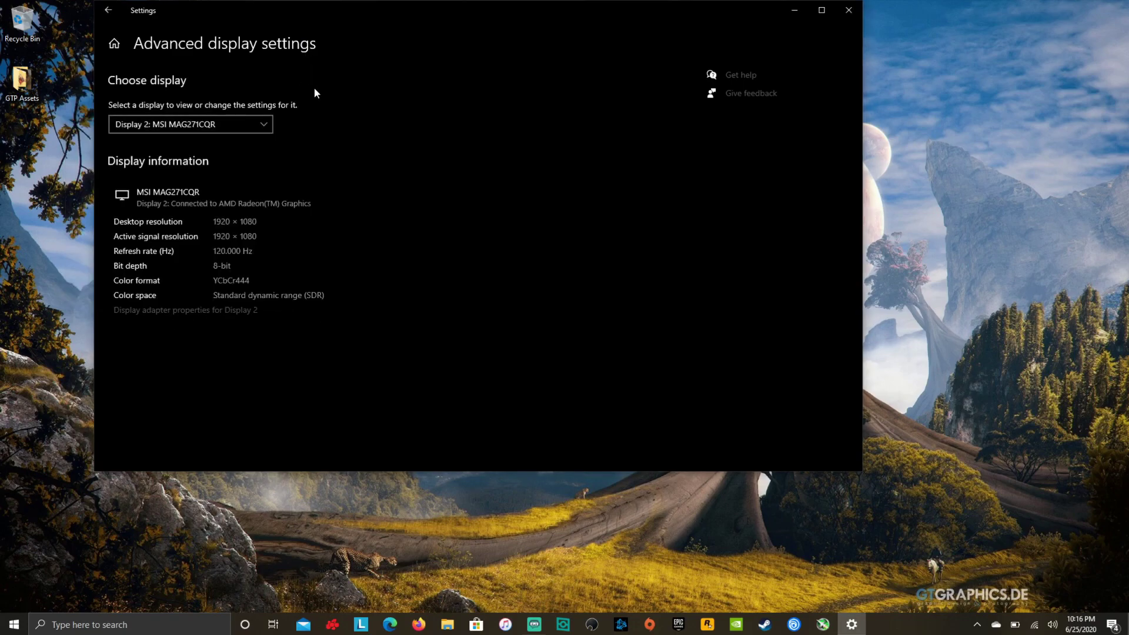
Close Windows Settings, reposition the Shadow window, review its settings, and return to the Home page.
{"action": "left_click", "coordinate": [846, 11]}
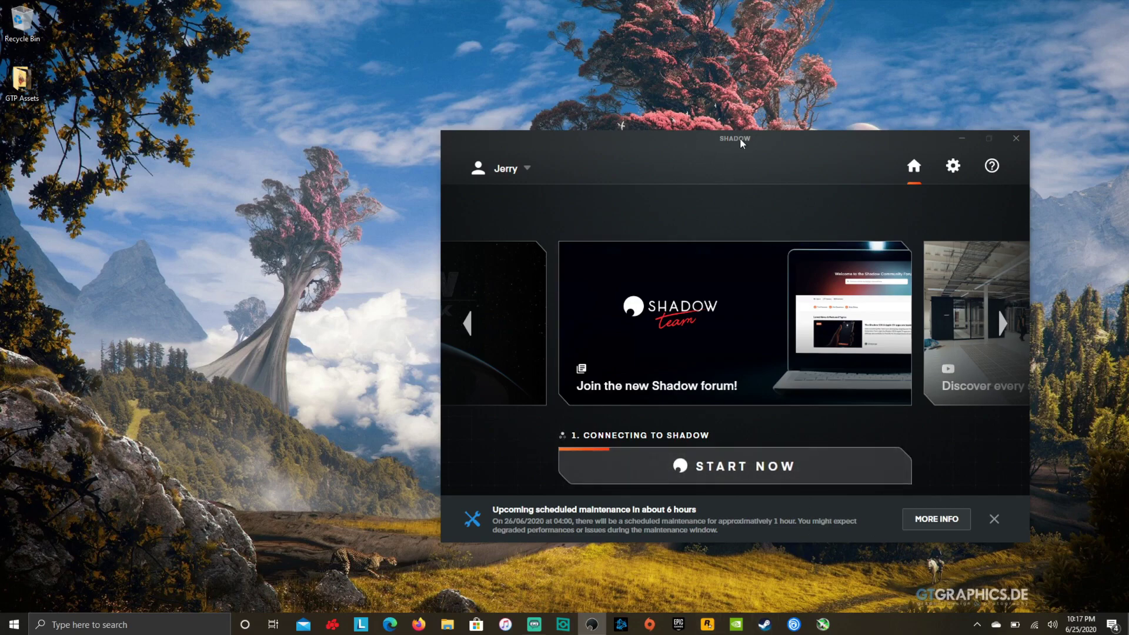
{"action": "left_click_drag", "start_coordinate": [729, 144], "coordinate": [566, 100]}
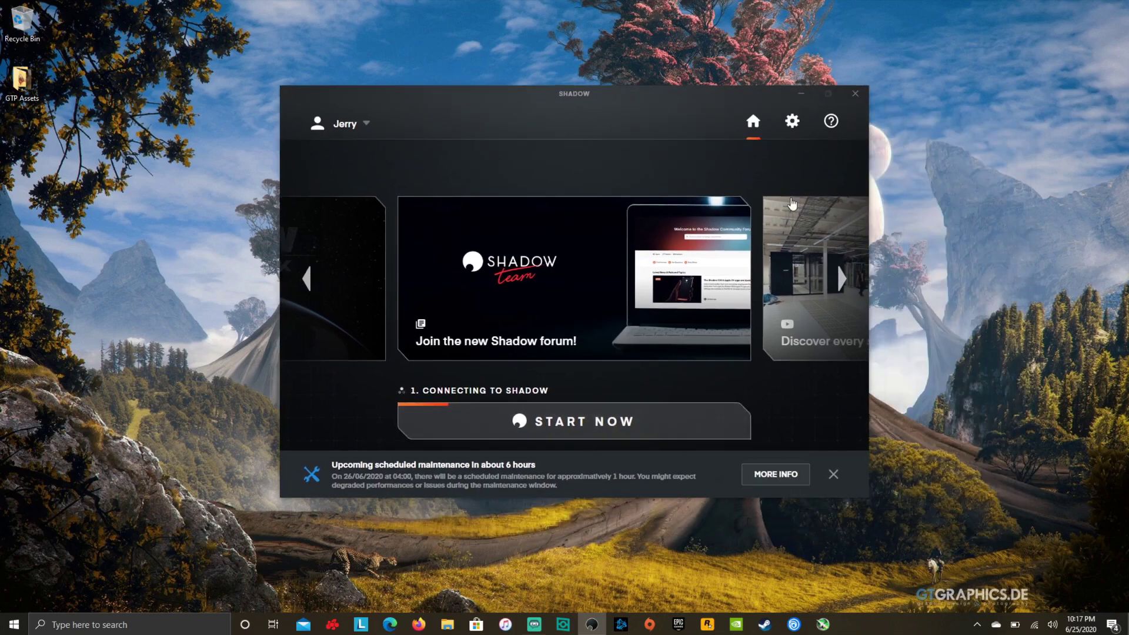
{"action": "left_click", "coordinate": [791, 125]}
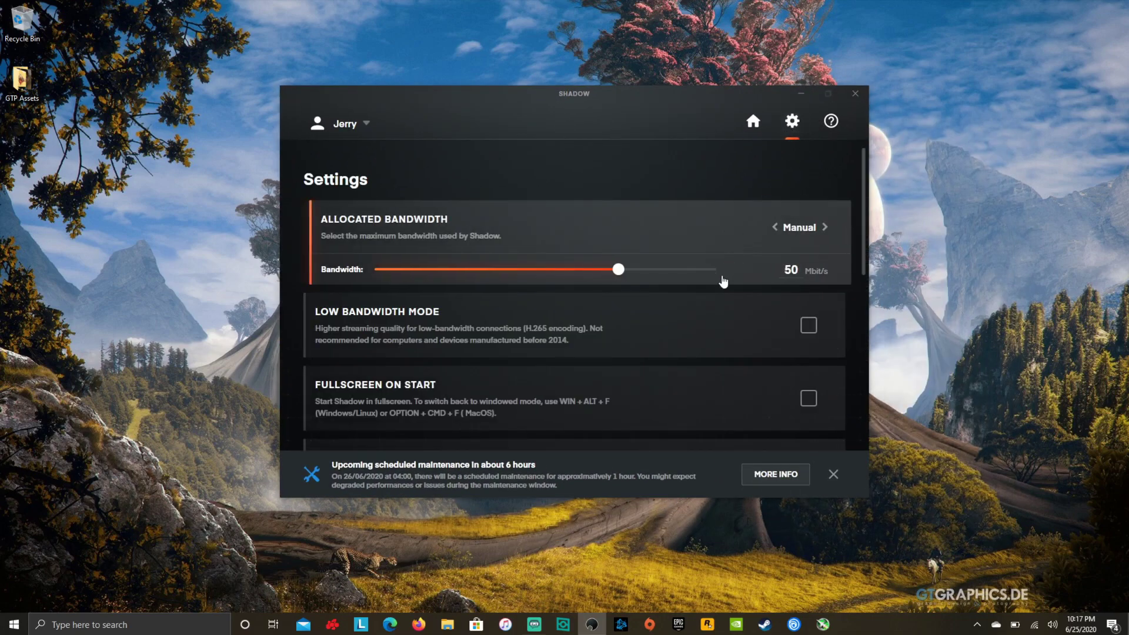
{"action": "scroll", "coordinate": [691, 353], "scroll_direction": "down", "scroll_amount": 2}
{"action": "scroll", "coordinate": [691, 353], "scroll_direction": "down", "scroll_amount": 2}
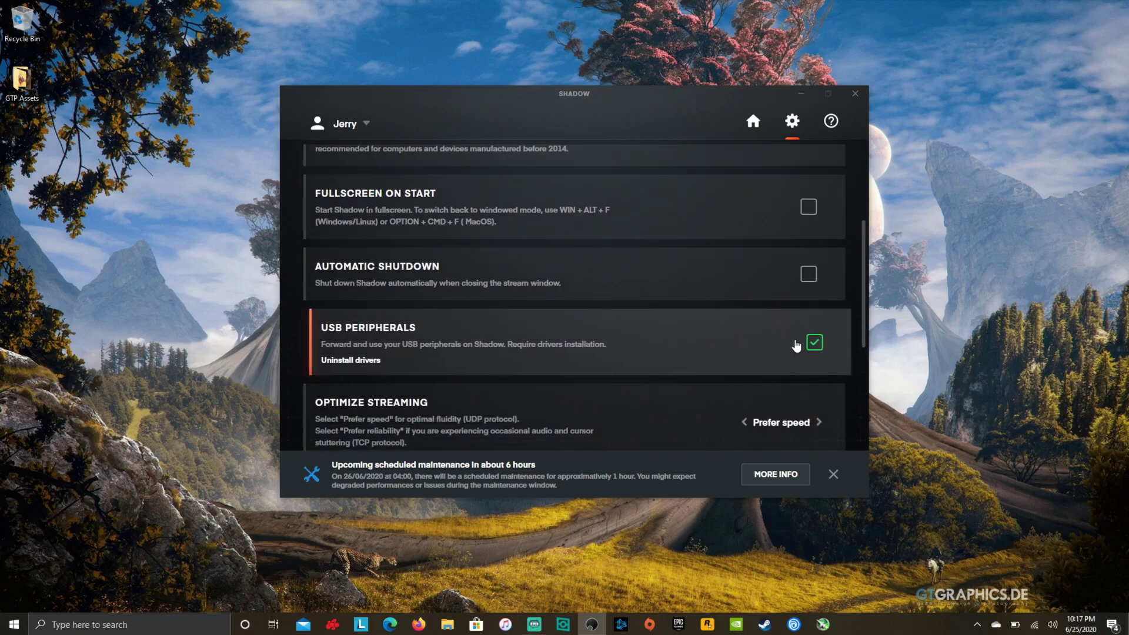
{"action": "scroll", "coordinate": [796, 345], "scroll_direction": "down", "scroll_amount": 3}
{"action": "scroll", "coordinate": [796, 346], "scroll_direction": "down", "scroll_amount": 4}
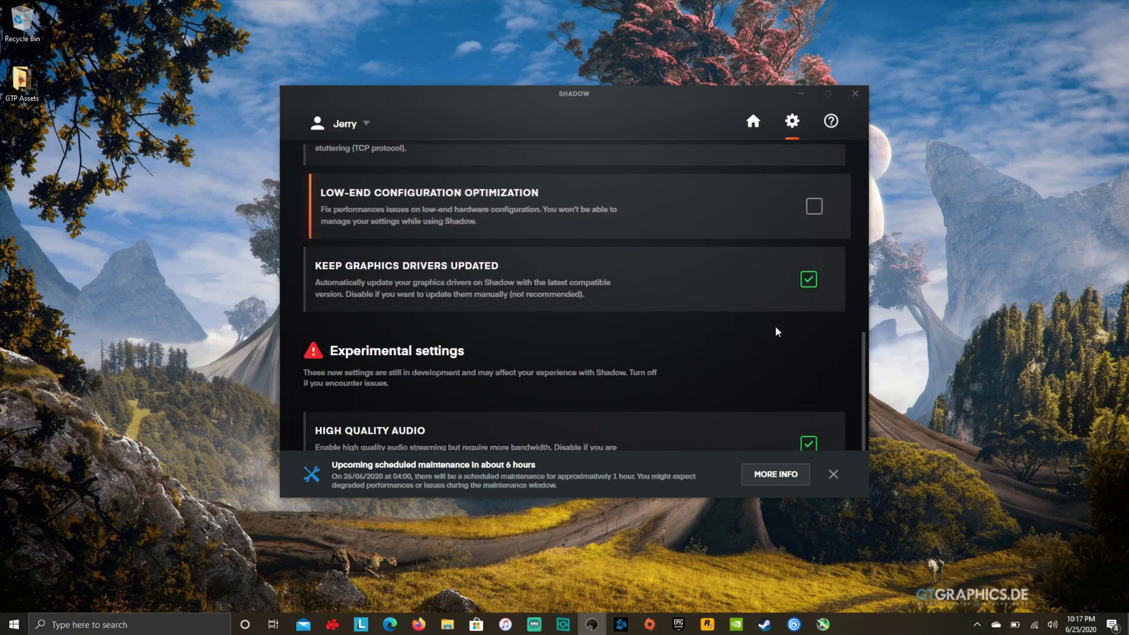
{"action": "scroll", "coordinate": [674, 376], "scroll_direction": "up", "scroll_amount": 10}
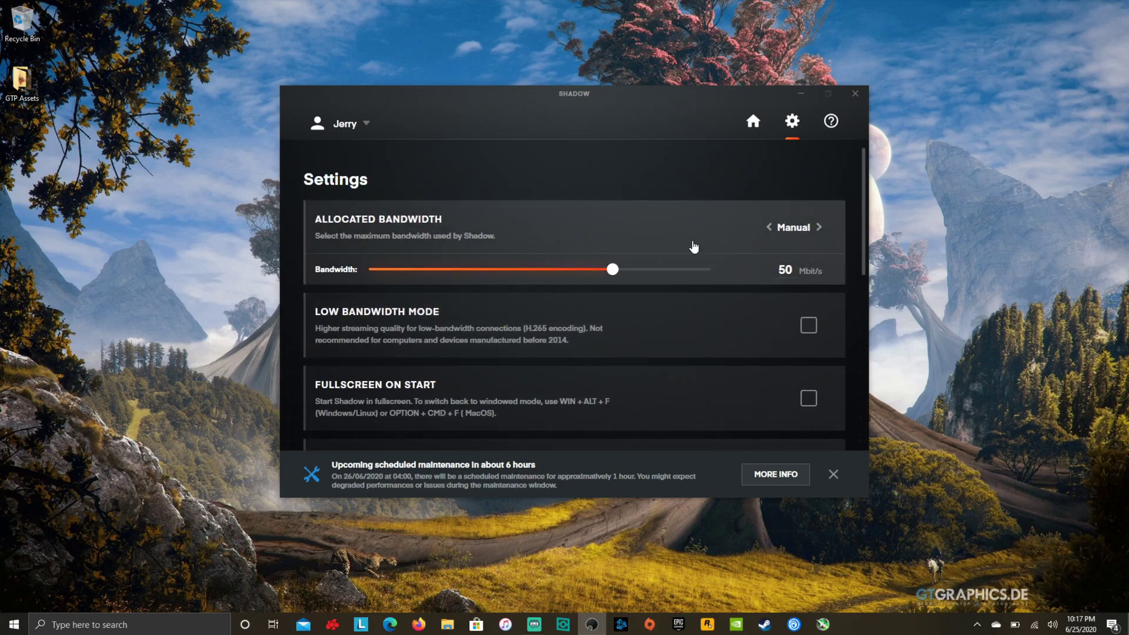
{"action": "left_click", "coordinate": [751, 124]}
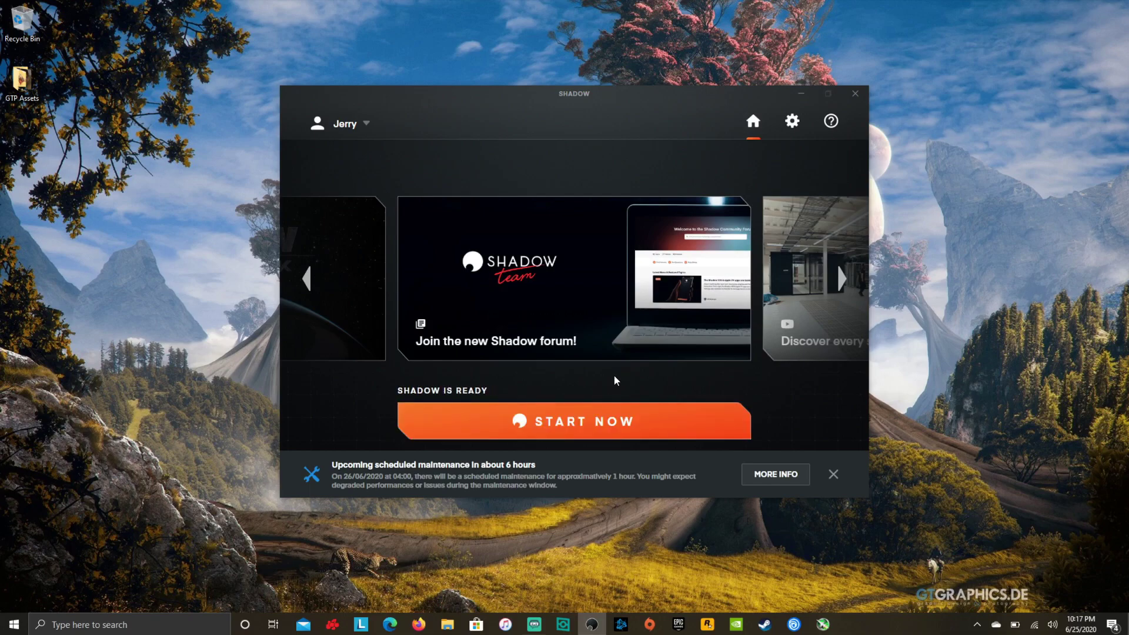
Start streaming the Shadow cloud PC and switch the stream to full screen.
{"action": "left_click", "coordinate": [535, 422]}
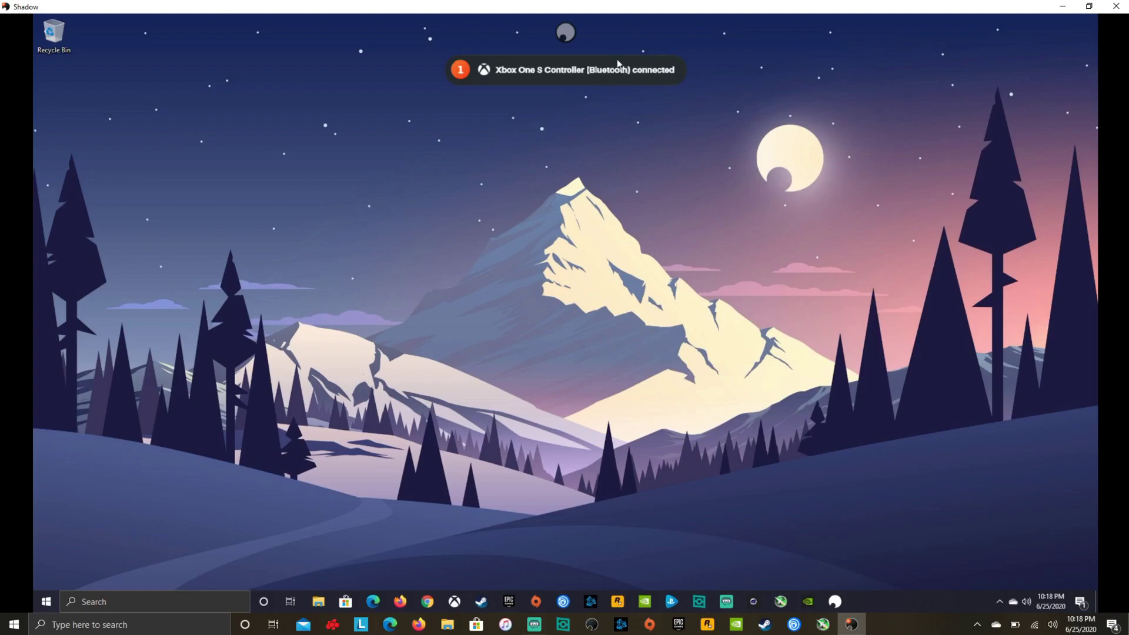
{"action": "left_click", "coordinate": [565, 33]}
{"action": "left_click", "coordinate": [532, 123]}
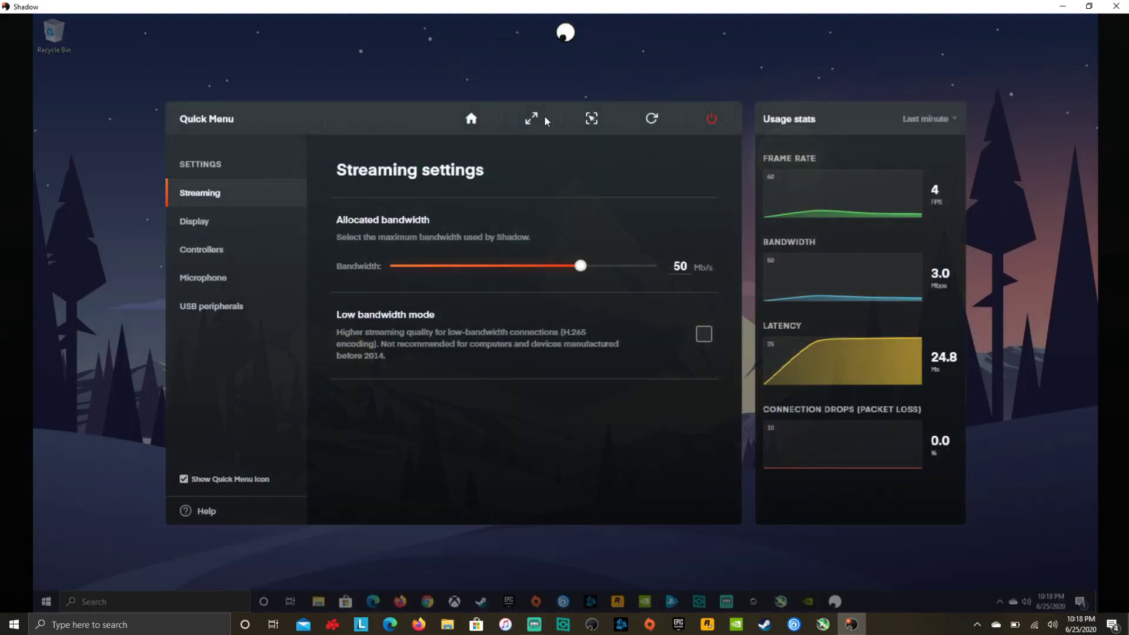
Set the stream's display resolution to Full HD 1920 x 1080 at 120 FPS.
{"action": "left_click", "coordinate": [207, 228]}
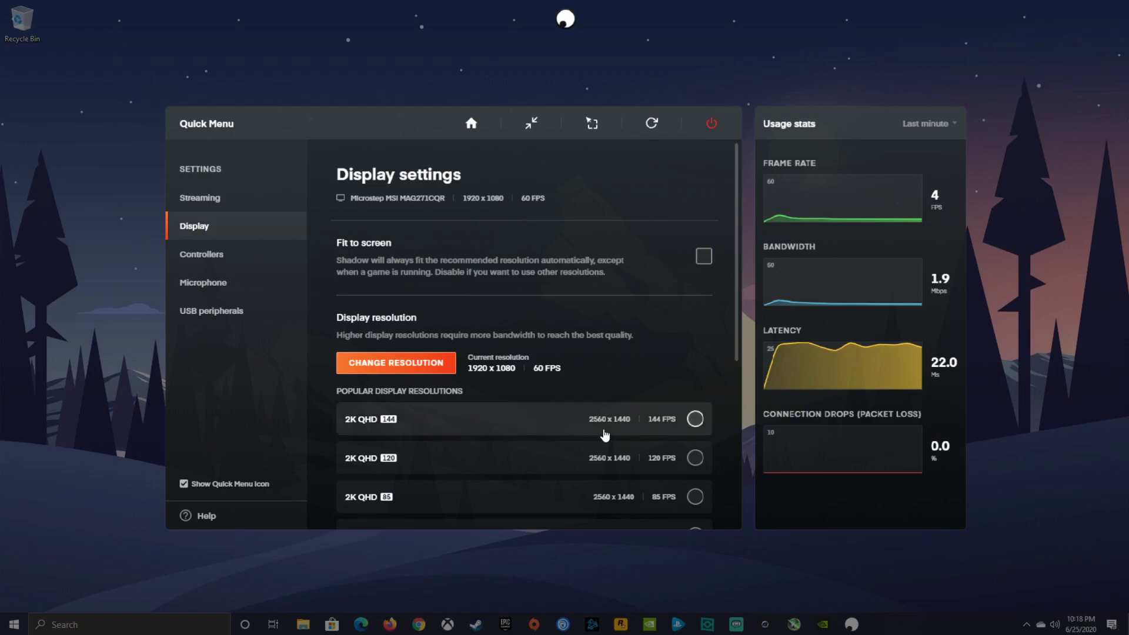
{"action": "scroll", "coordinate": [606, 435], "scroll_direction": "down", "scroll_amount": 5}
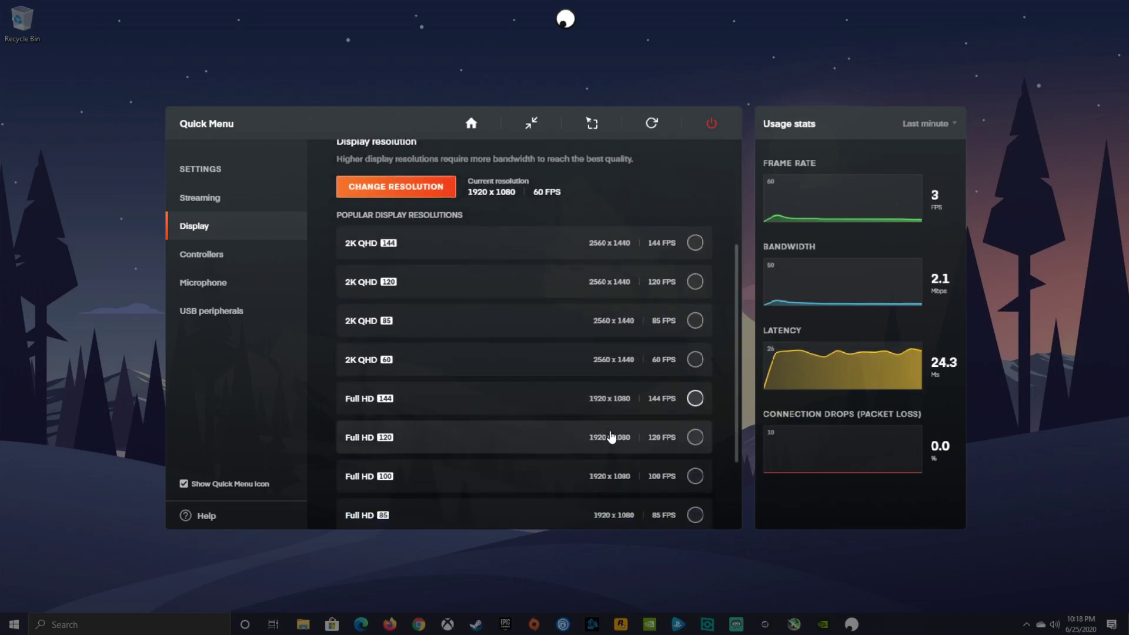
{"action": "scroll", "coordinate": [612, 436], "scroll_direction": "down", "scroll_amount": 3}
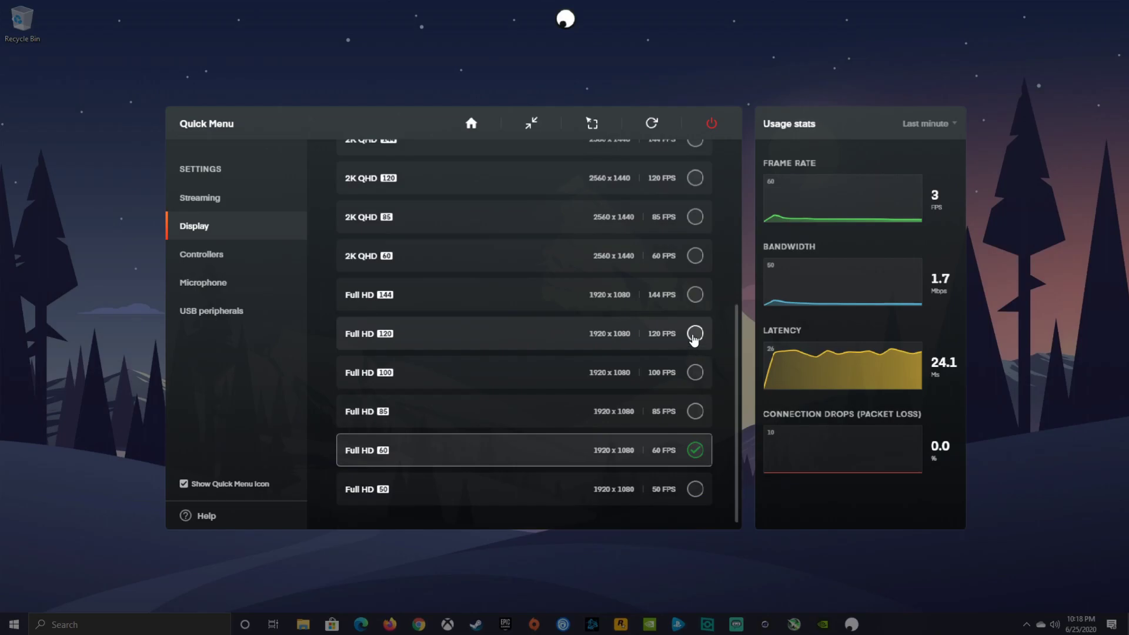
{"action": "left_click", "coordinate": [695, 334]}
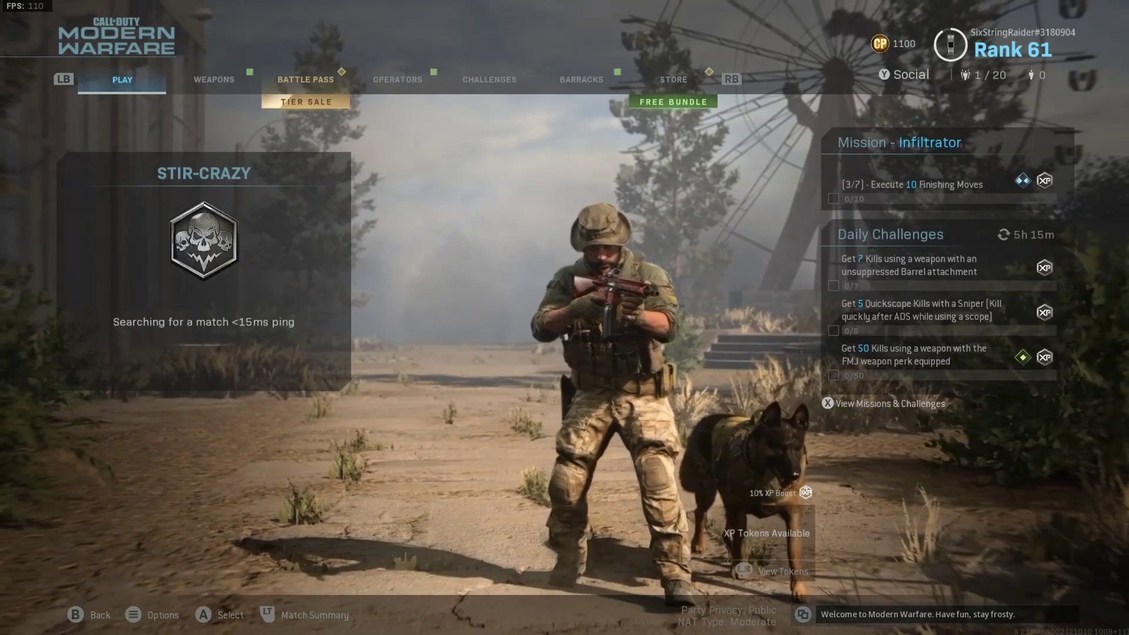
Review Graphics options (Fullscreen, 120 refresh rate, V-Sync off, unlimited framerate) and return to the lobby.
{"action": "key", "text": "Escape"}
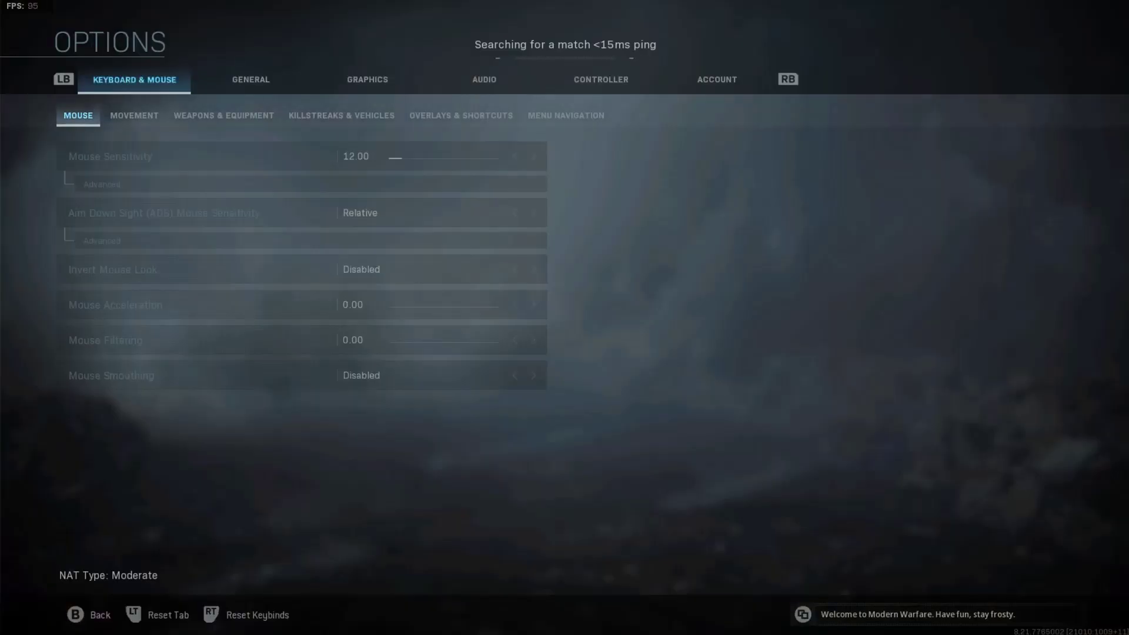
{"action": "key", "text": "e"}
{"action": "key", "text": "Down"}
{"action": "key", "text": "Down"}
{"action": "key", "text": "Down"}
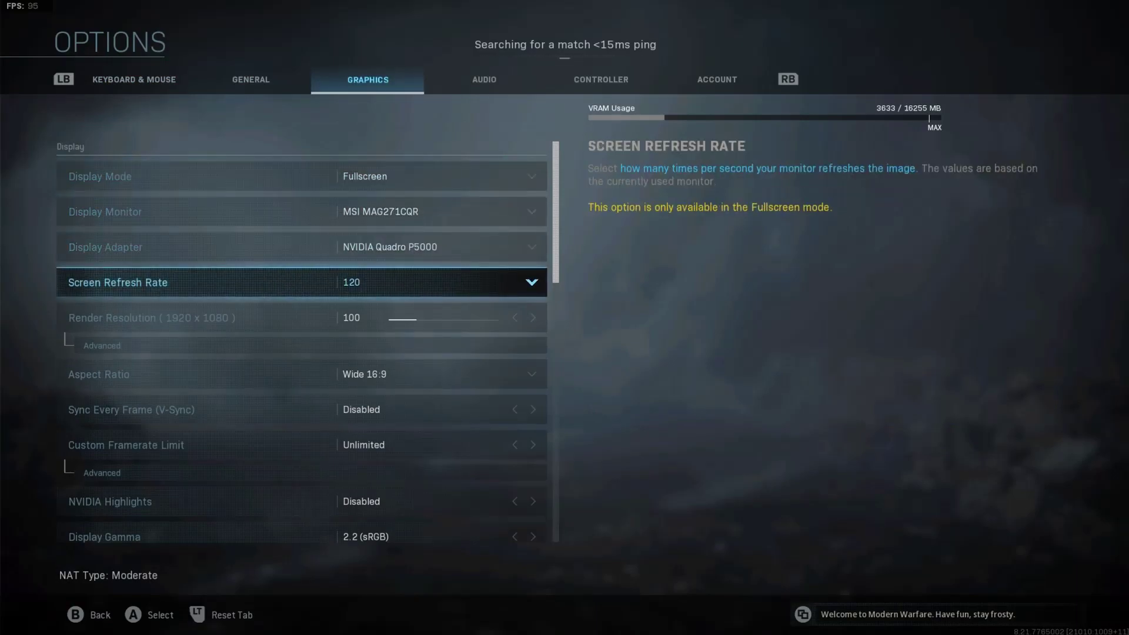
{"action": "key", "text": "Down"}
{"action": "key", "text": "Down"}
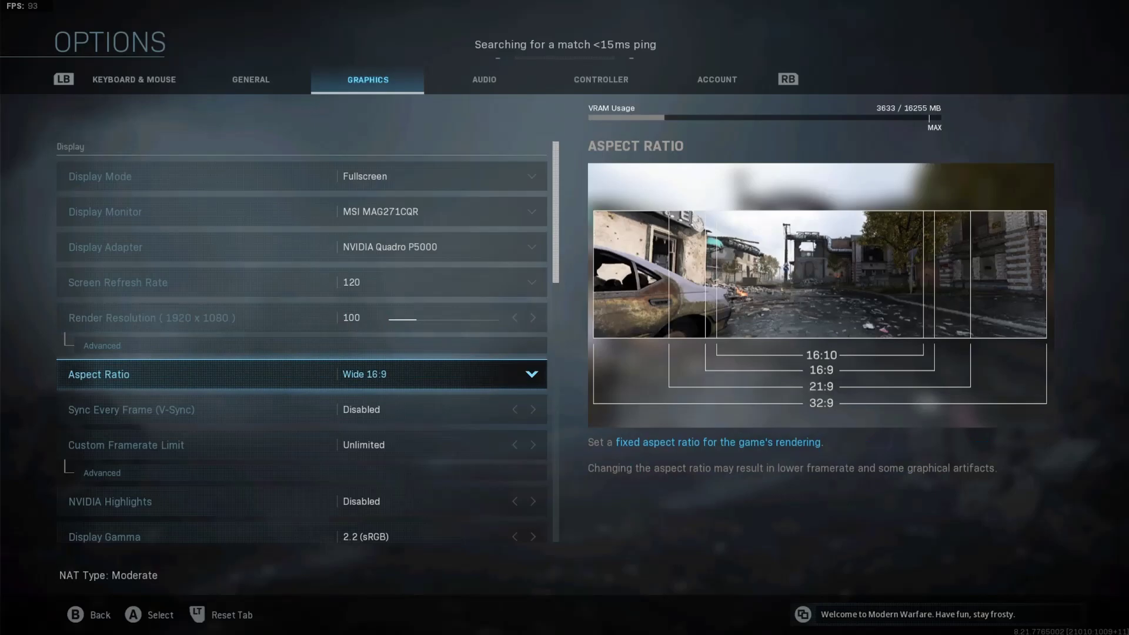
{"action": "key", "text": "Down"}
{"action": "key", "text": "Down"}
{"action": "key", "text": "Down"}
{"action": "key", "text": "Down"}
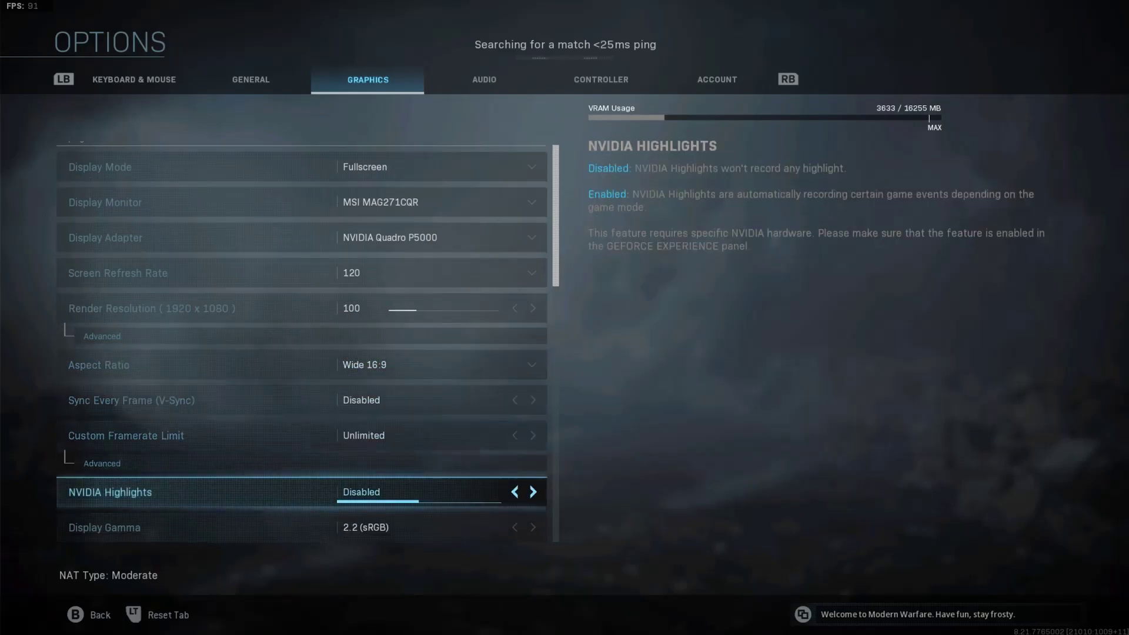
{"action": "key", "text": "Down"}
{"action": "key", "text": "Down"}
{"action": "key", "text": "Down"}
{"action": "key", "text": "Down"}
{"action": "key", "text": "Down"}
{"action": "key", "text": "Down"}
{"action": "key", "text": "Down"}
{"action": "key", "text": "Down"}
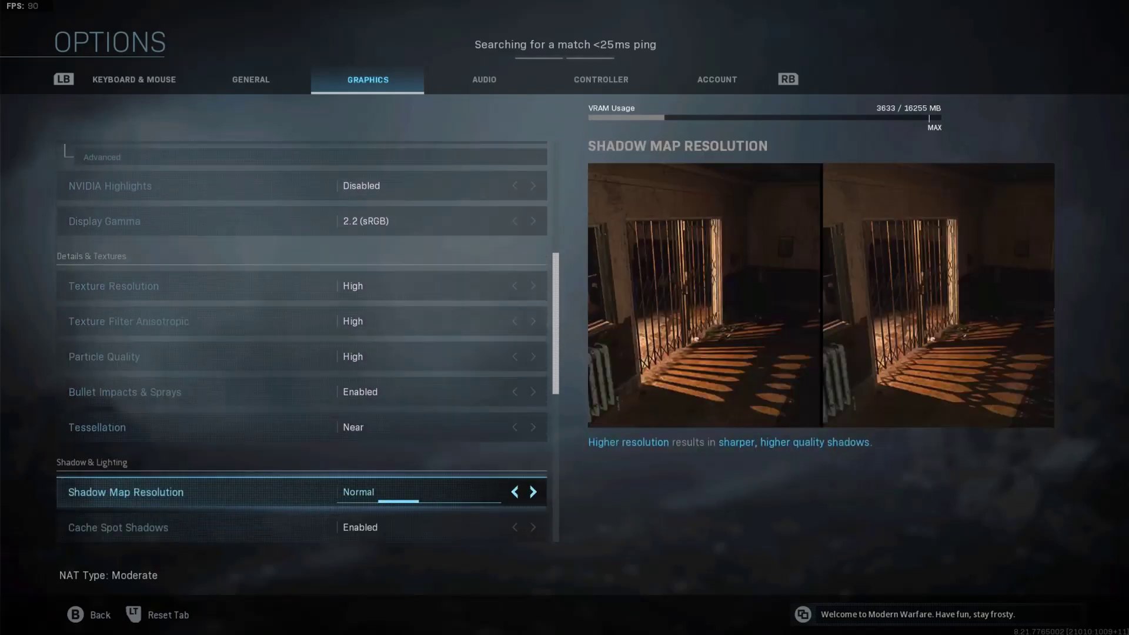
{"action": "key", "text": "Down"}
{"action": "key", "text": "Down"}
{"action": "key", "text": "Down"}
{"action": "key", "text": "Down"}
{"action": "key", "text": "Down"}
{"action": "key", "text": "Down"}
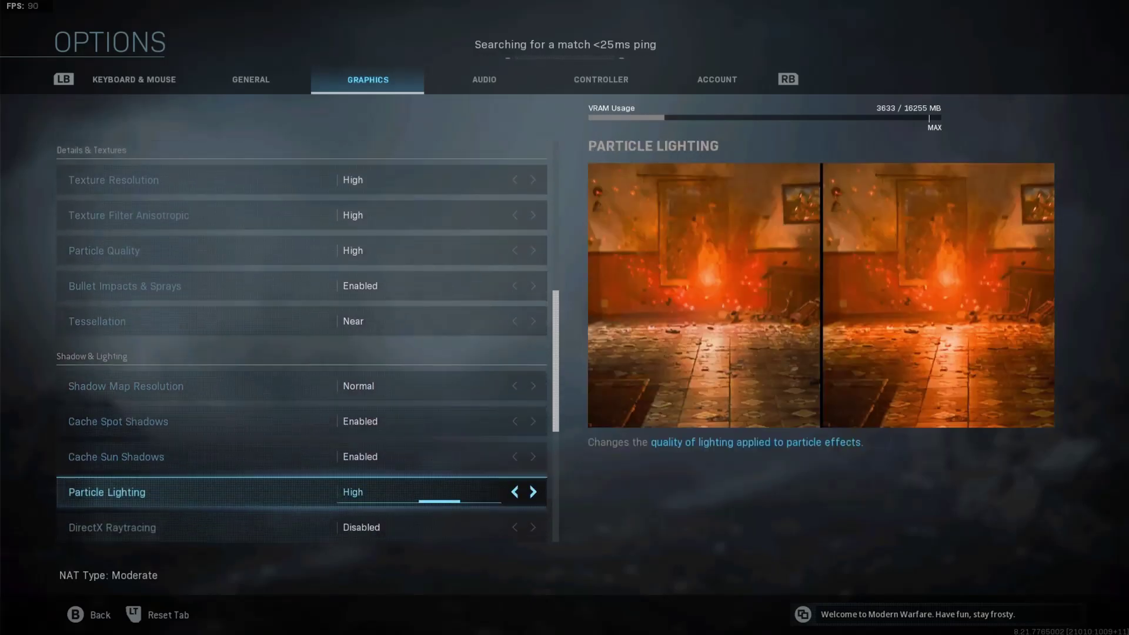
{"action": "key", "text": "Down"}
{"action": "key", "text": "Down"}
{"action": "key", "text": "Down"}
{"action": "key", "text": "Down"}
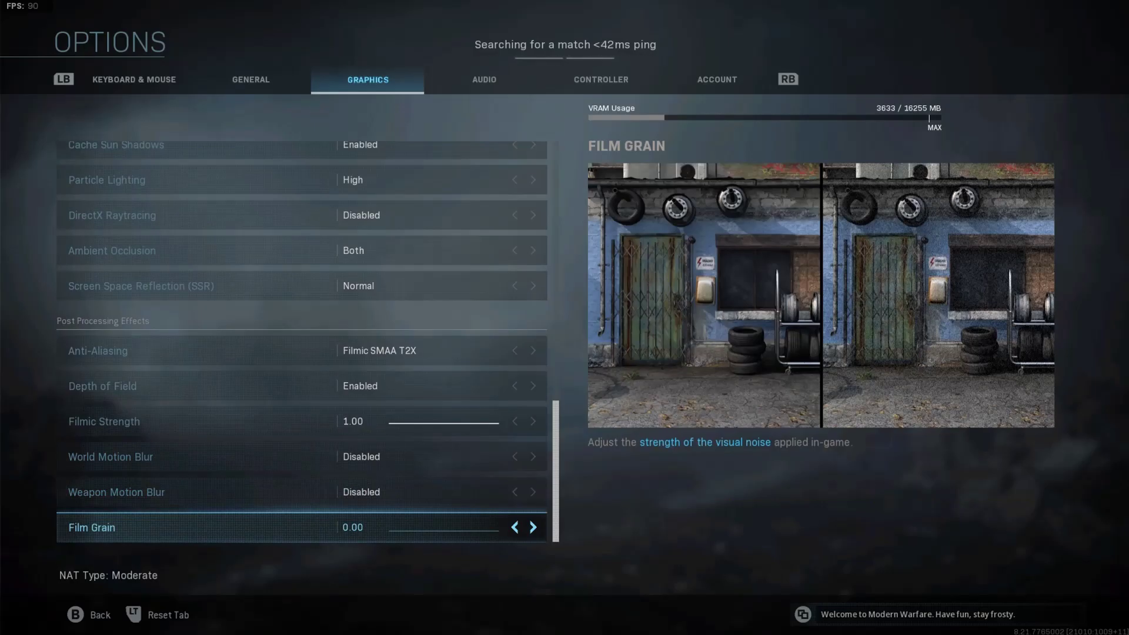
{"action": "key", "text": "Escape"}
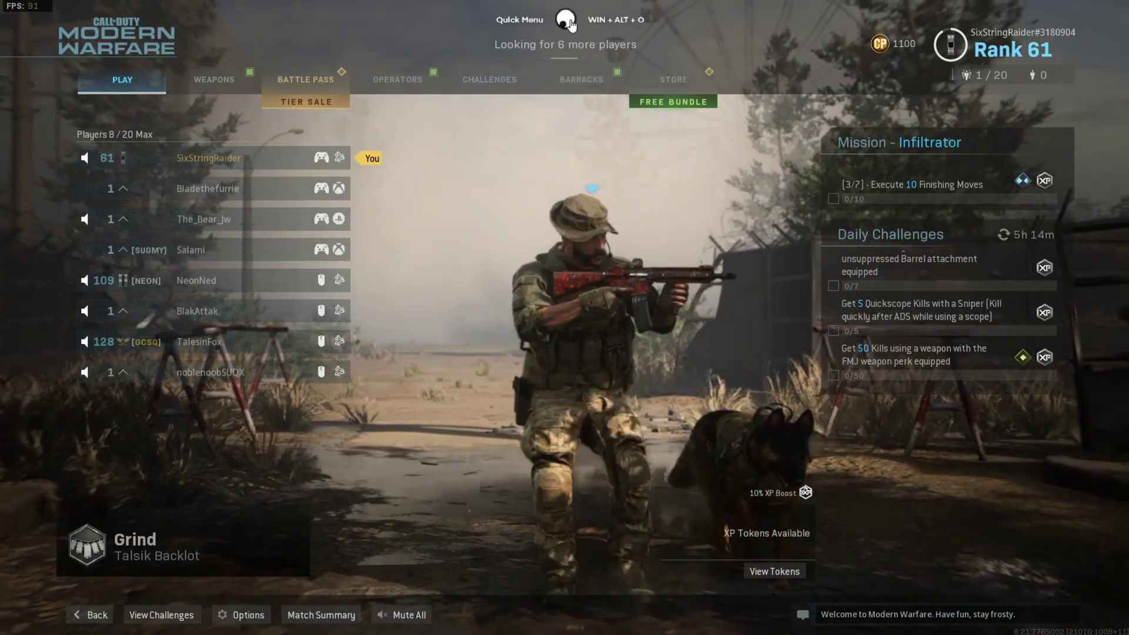
Open Shadow's Quick Menu over the lobby to check usage stats around 94 FPS.
{"action": "left_click", "coordinate": [568, 22]}
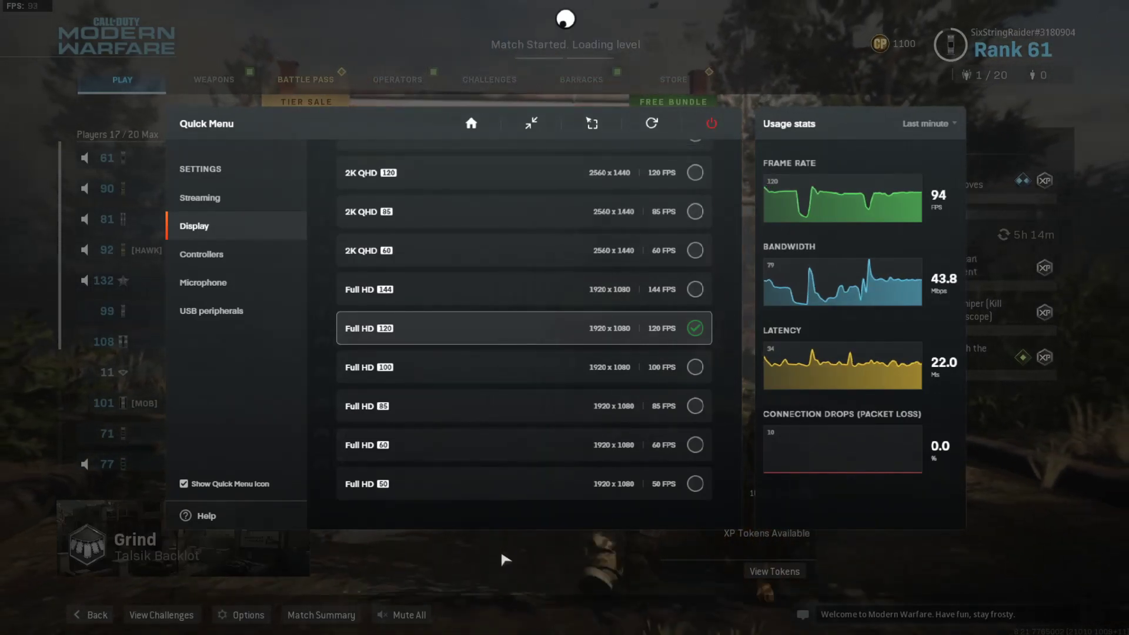
Close the Quick Menu, recheck the frame rate with Win+Alt+O, then close it to play.
{"action": "left_click", "coordinate": [506, 558]}
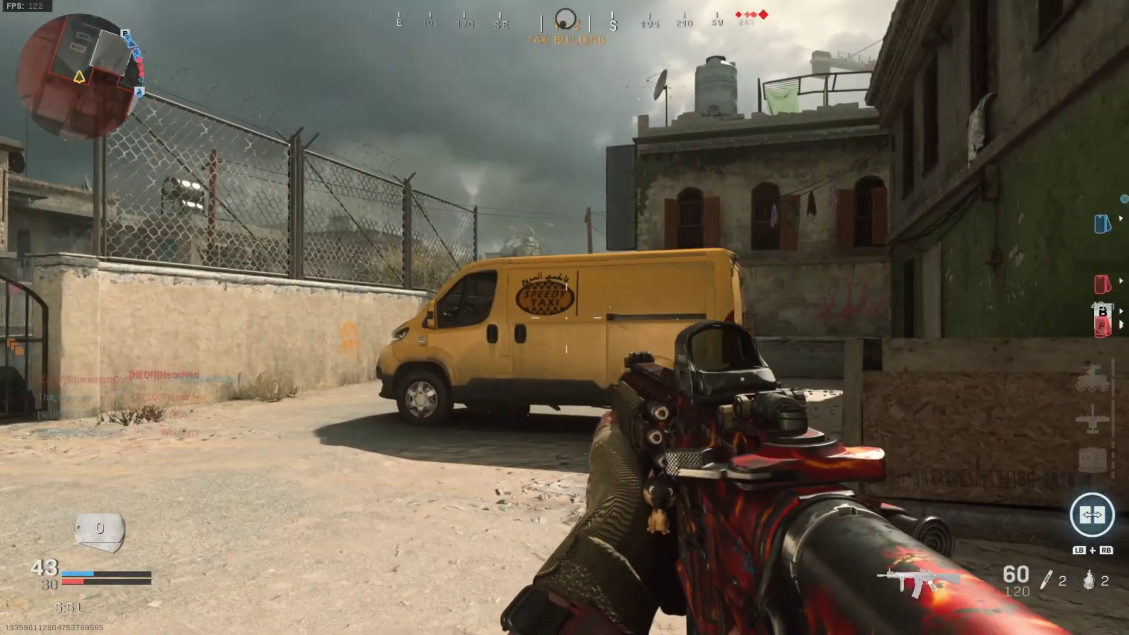
{"action": "key", "text": "alt+super+o"}
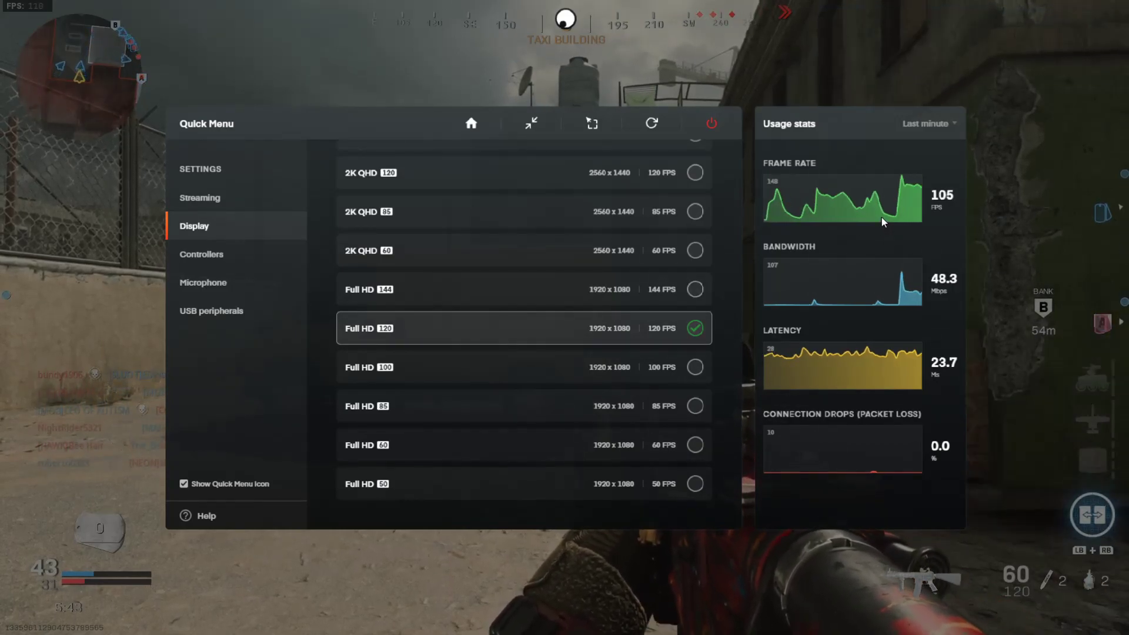
{"action": "left_click", "coordinate": [1006, 218]}
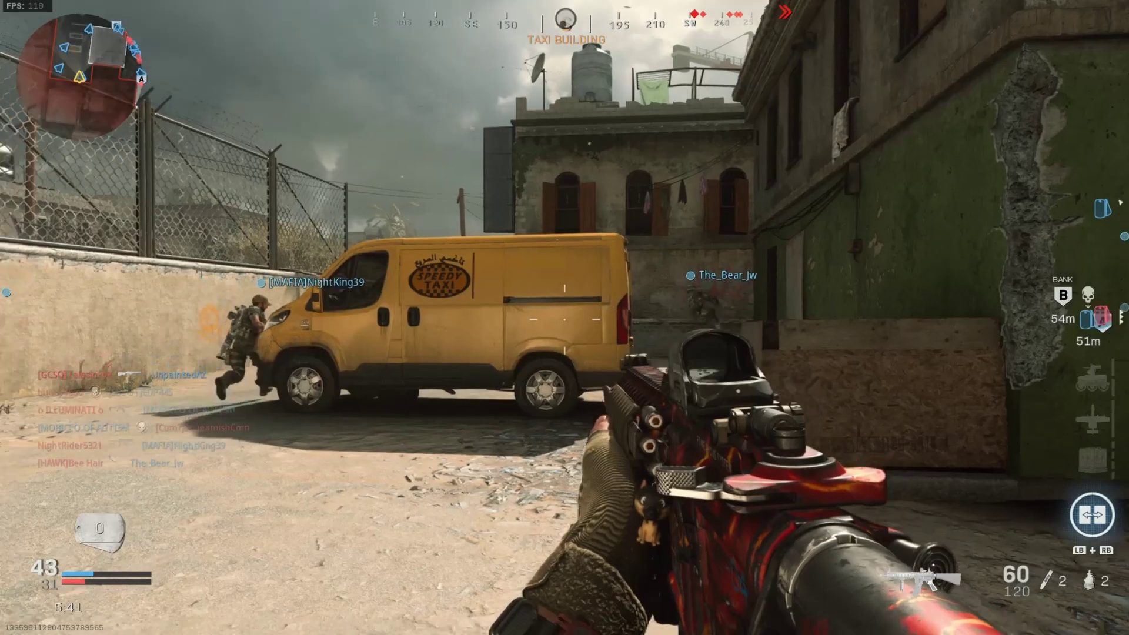
Run along the wall and down the alley past the Taxi Building into the street.
{"action": "key", "text": "w"}
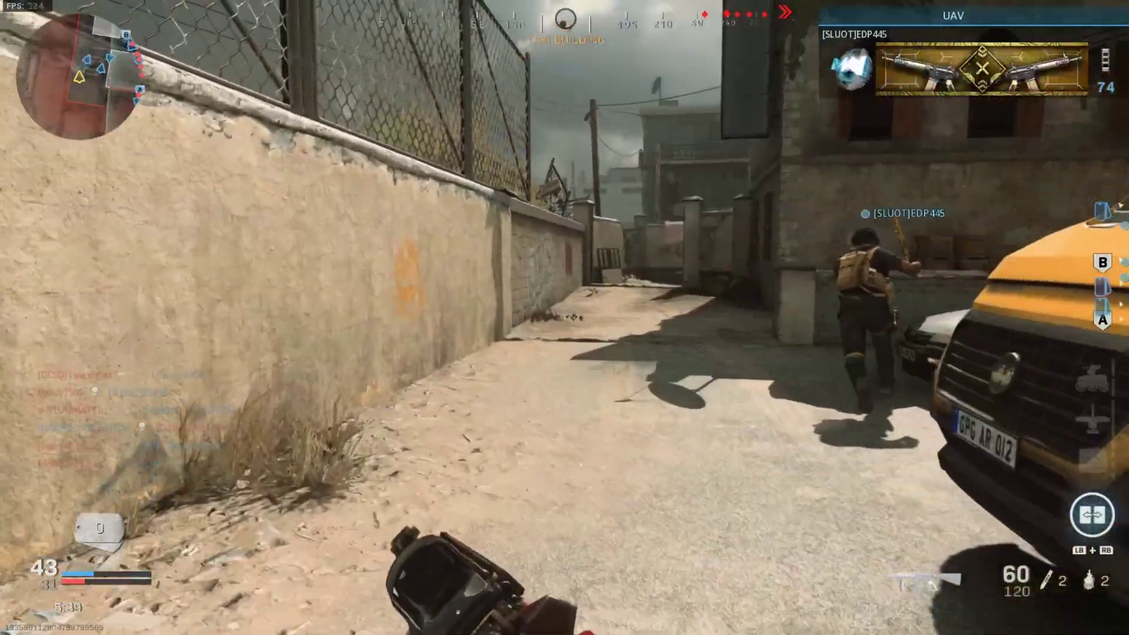
{"action": "key", "text": "w"}
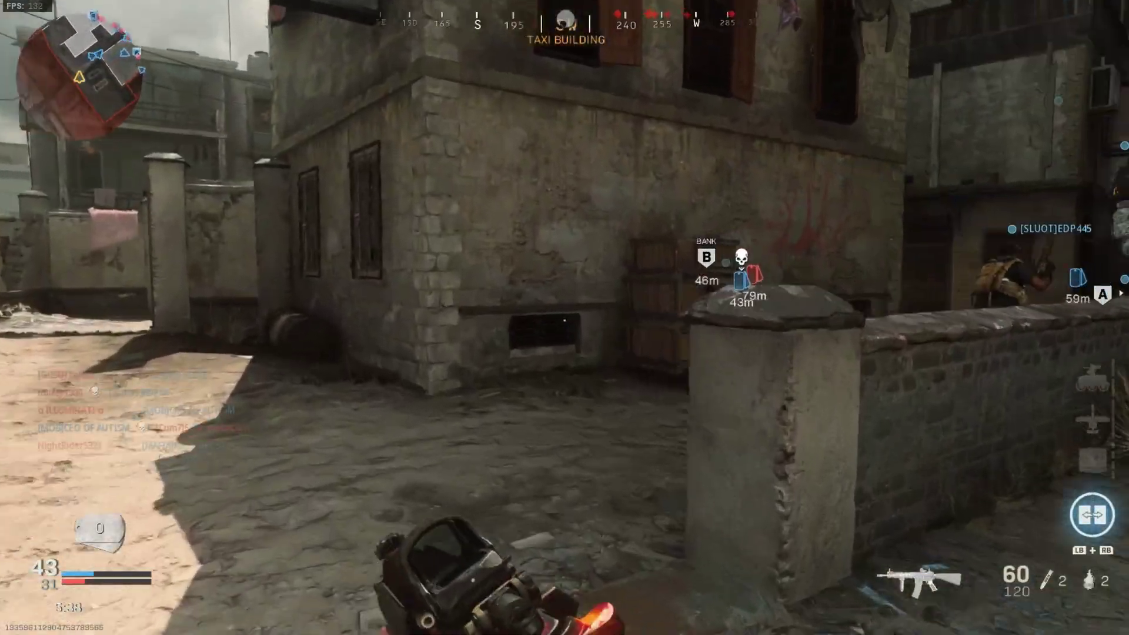
{"action": "right_click", "coordinate": [565, 318]}
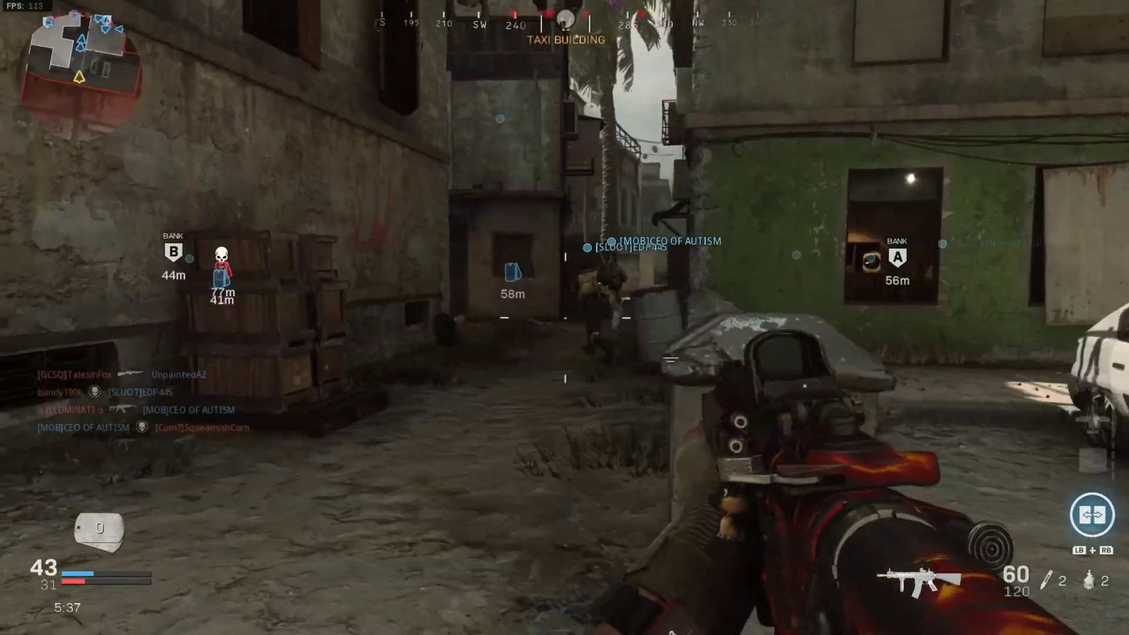
{"action": "key", "text": "w"}
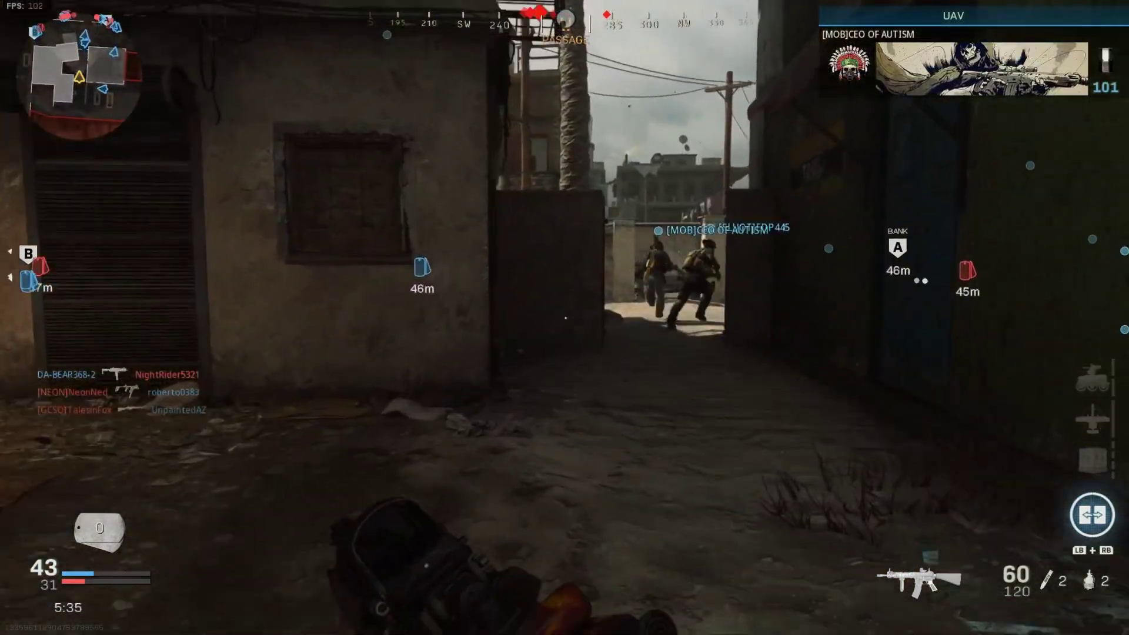
{"action": "key", "text": "w"}
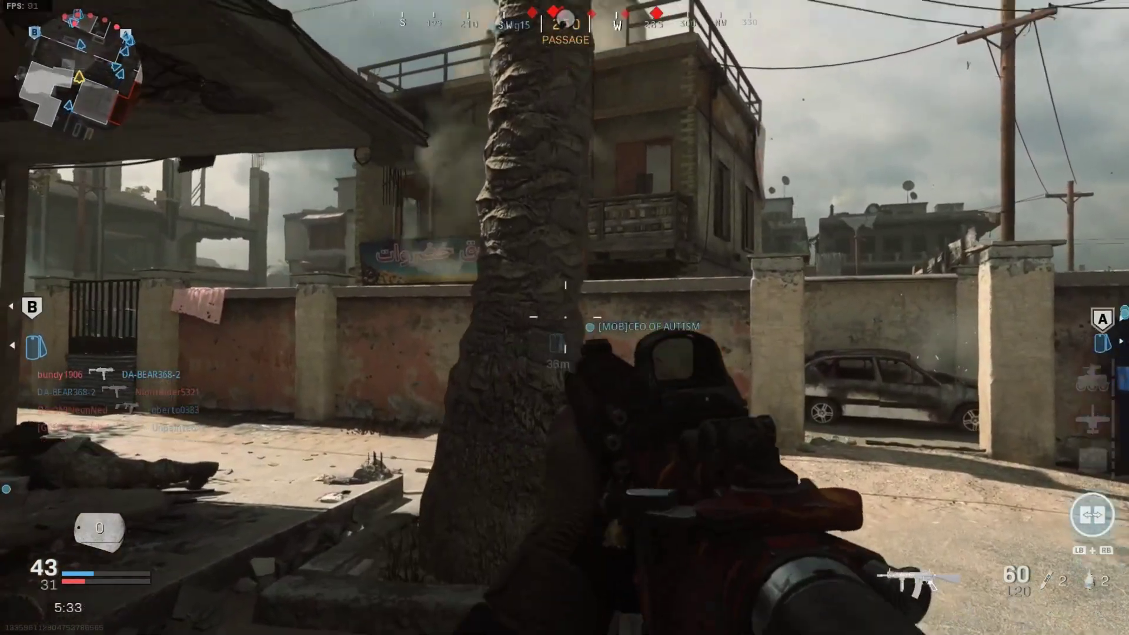
Throw a grenade and fire bursts at the enemy while strafing around the palm tree.
{"action": "key", "text": "a"}
{"action": "key", "text": "g"}
{"action": "key", "text": "d"}
{"action": "right_click", "coordinate": [565, 318]}
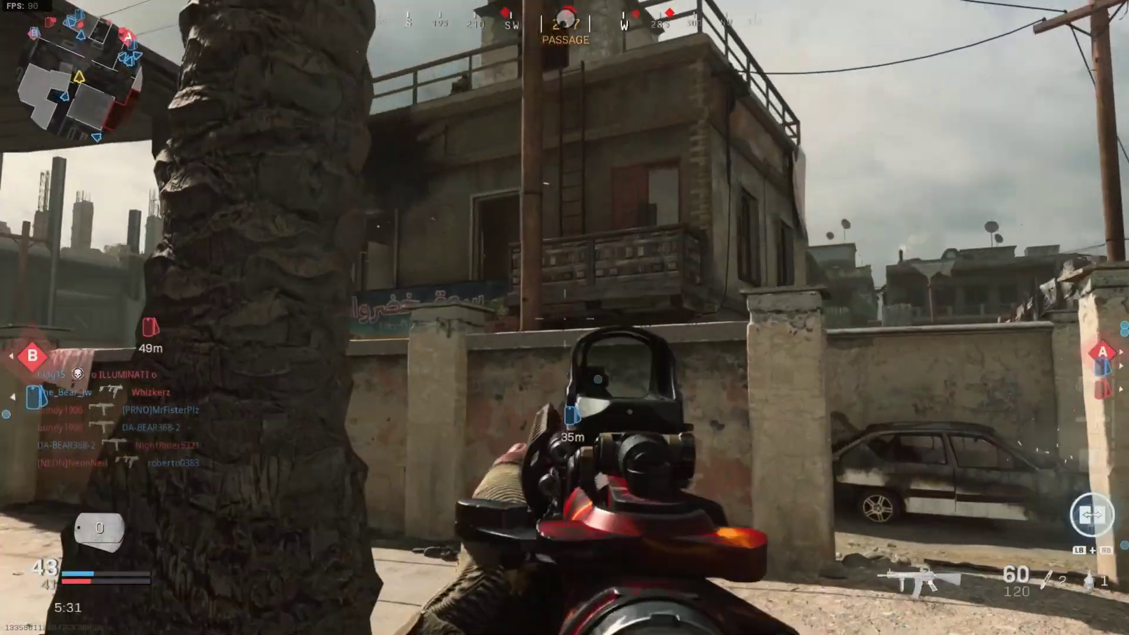
{"action": "left_click", "coordinate": [565, 318]}
{"action": "key", "text": "a"}
{"action": "right_click", "coordinate": [564, 317]}
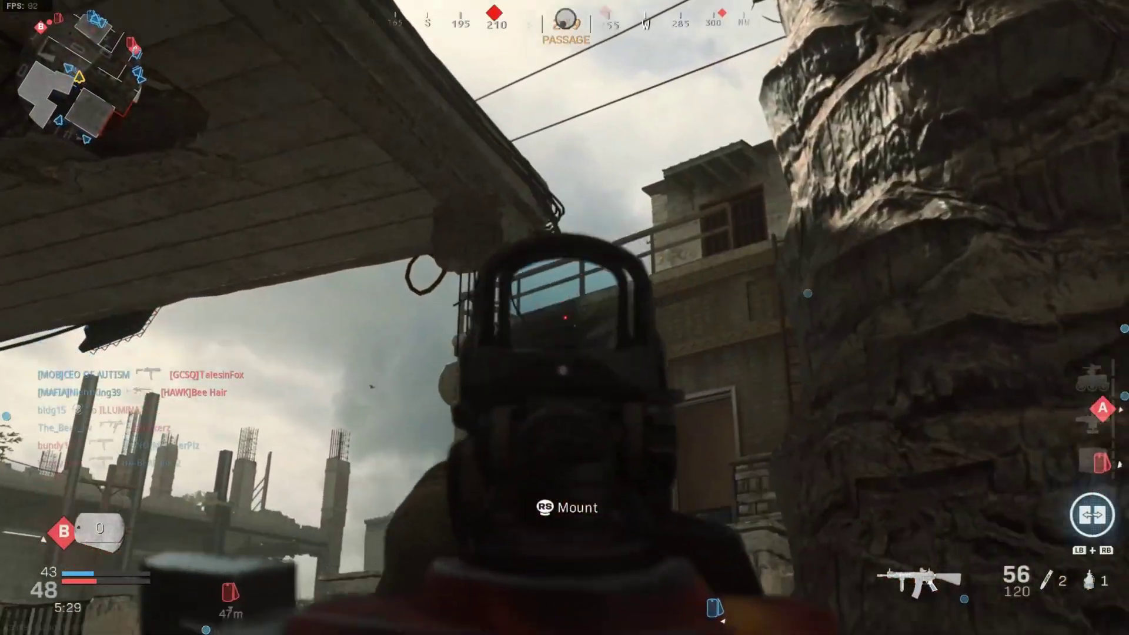
{"action": "left_click", "coordinate": [565, 317]}
{"action": "key", "text": "d"}
{"action": "key", "text": "w"}
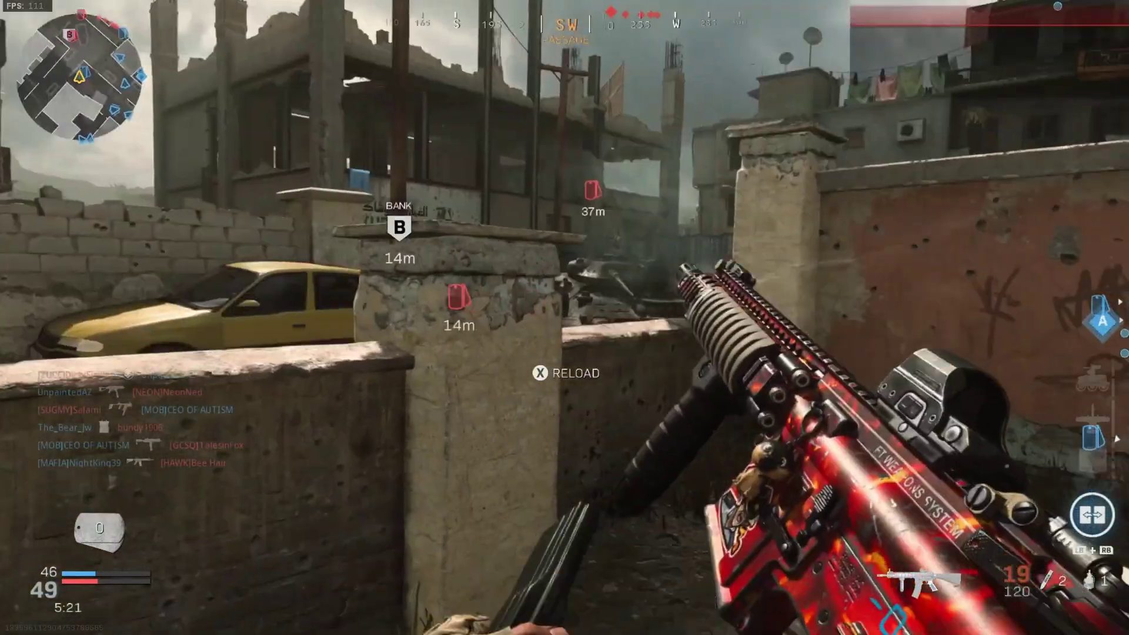
Reload the rifle, collect the tag, and keep firing while turning right.
{"action": "key", "text": "r"}
{"action": "key", "text": "w"}
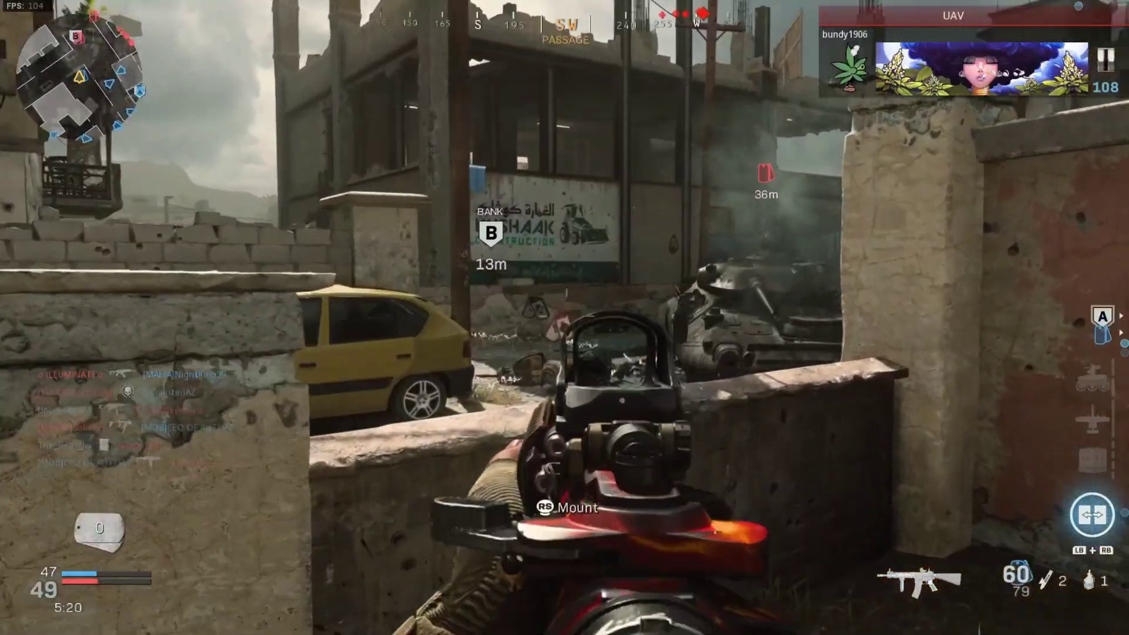
{"action": "right_click", "coordinate": [565, 318]}
{"action": "key", "text": "d"}
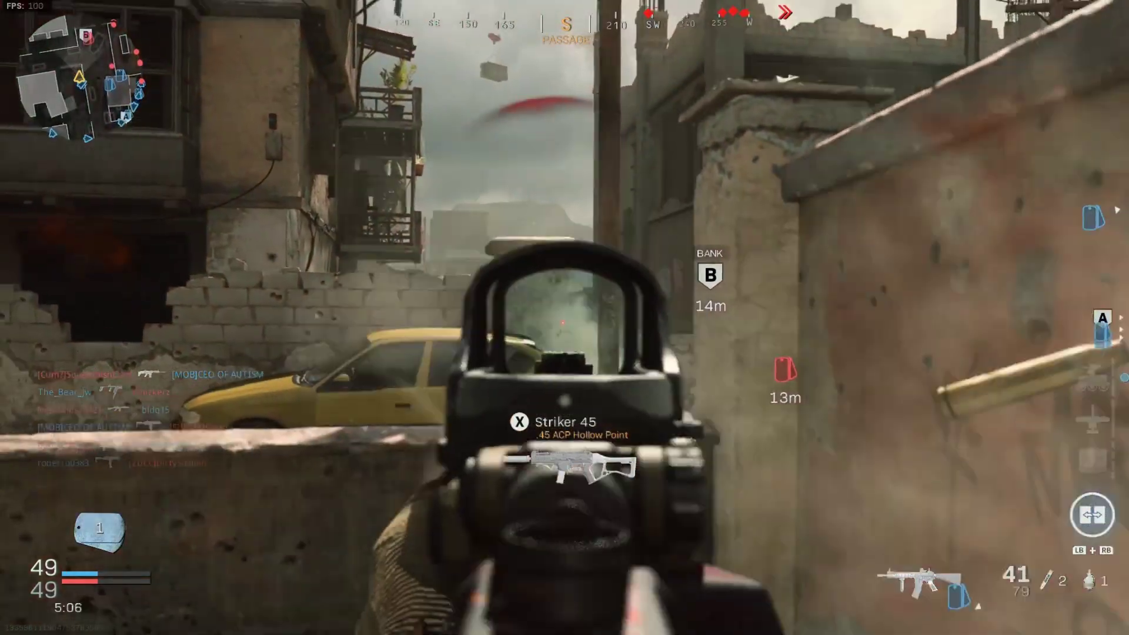
{"action": "left_click_drag", "start_coordinate": [565, 318], "coordinate": [574, 318]}
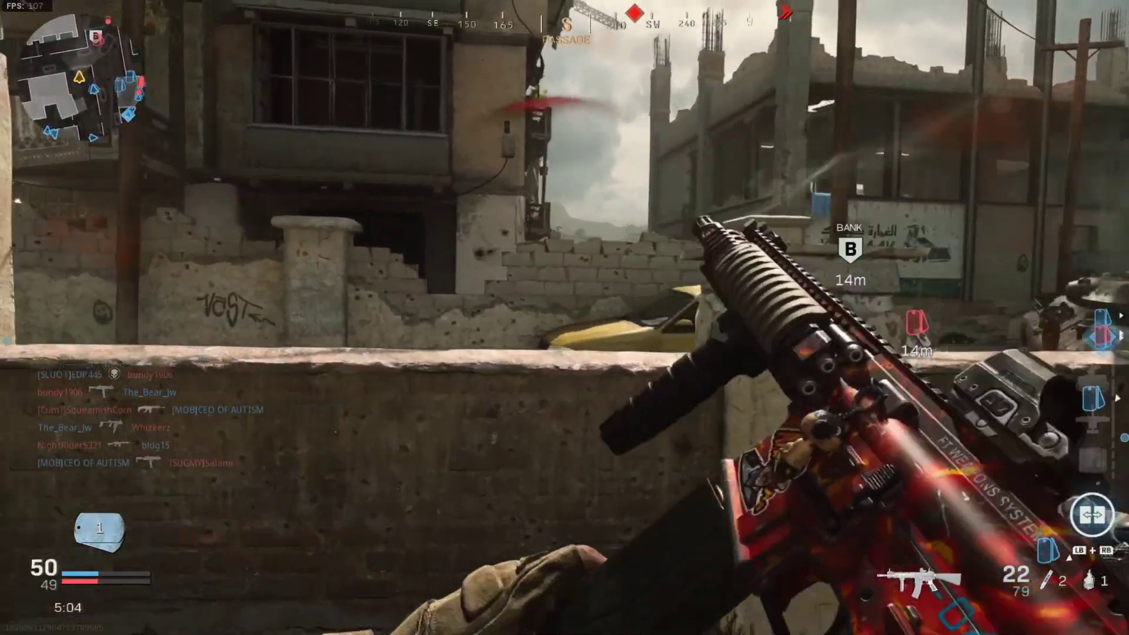
Advance through the alley toward East Street, firing at the enemy.
{"action": "right_click", "coordinate": [565, 318]}
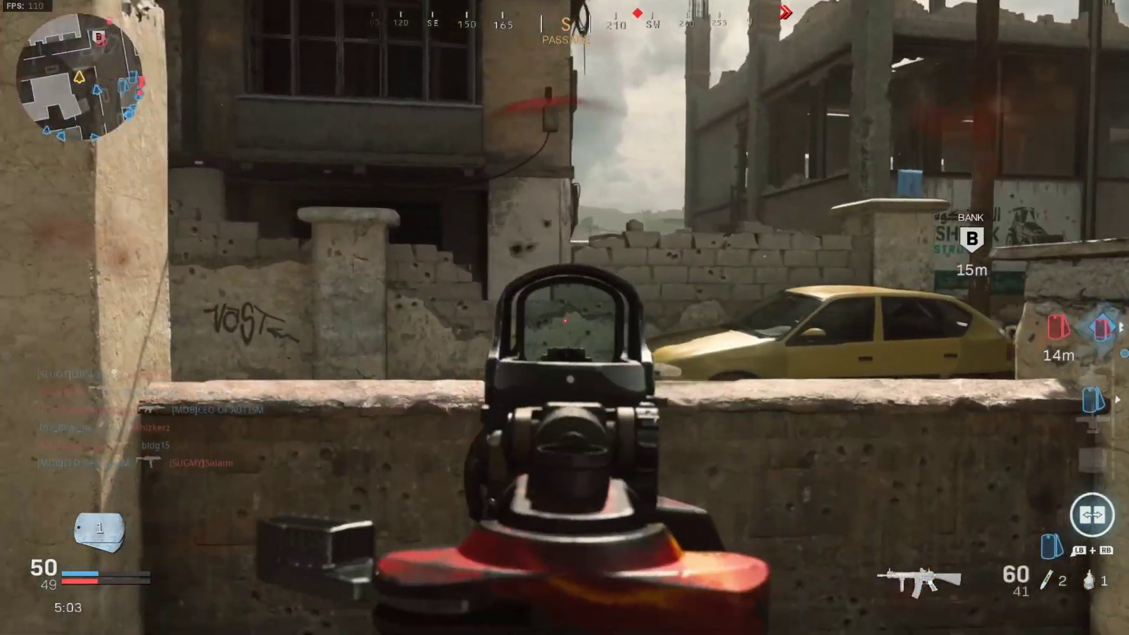
{"action": "key", "text": "w"}
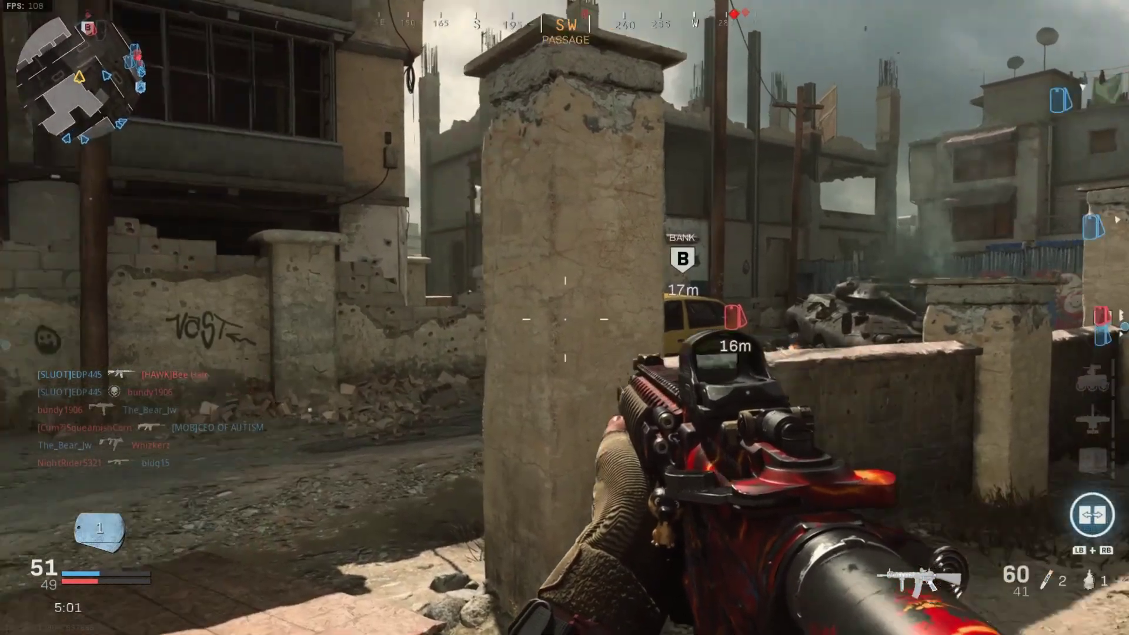
{"action": "key", "text": "w"}
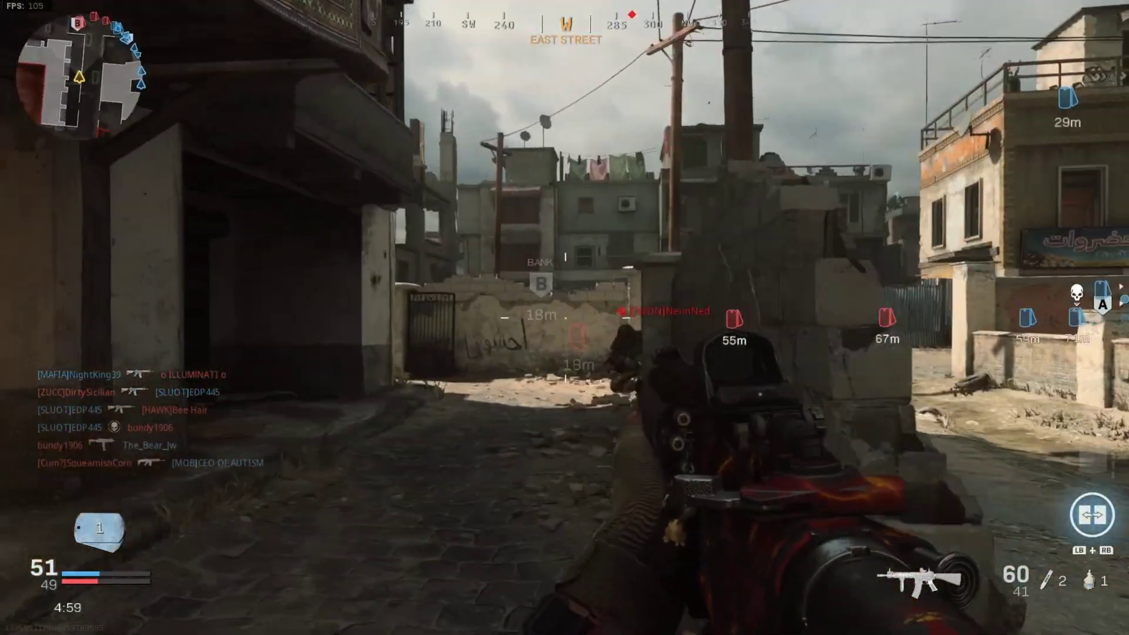
{"action": "left_click", "coordinate": [564, 318]}
{"action": "left_click", "coordinate": [565, 317]}
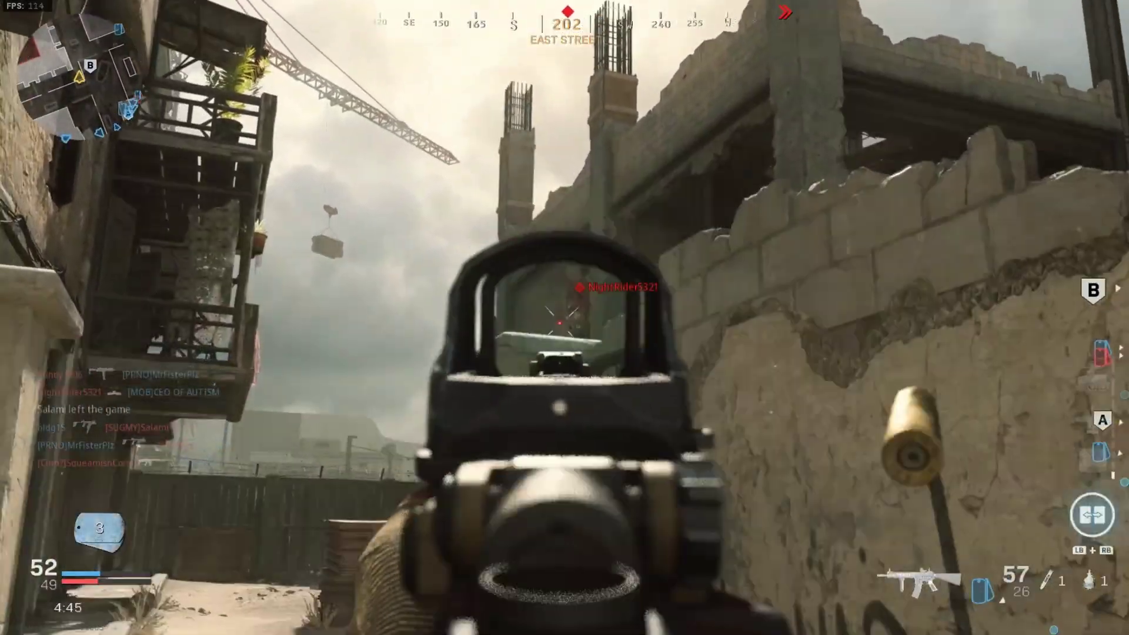
Kill the enemy in the alley and climb the ladder into the Construction Building.
{"action": "left_click", "coordinate": [564, 318]}
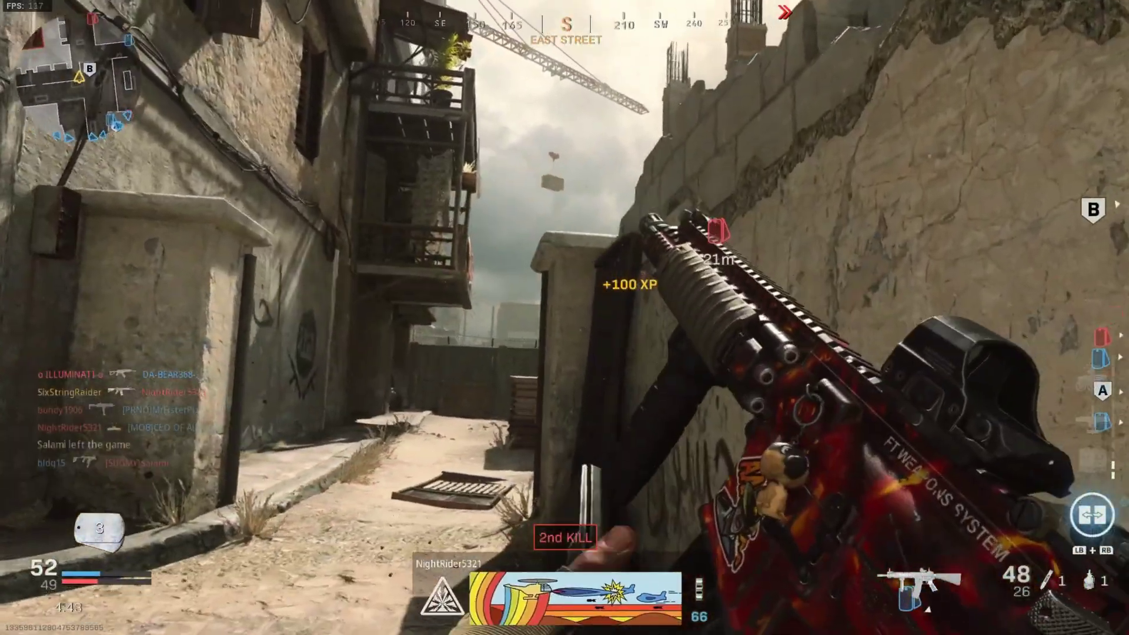
{"action": "key", "text": "w"}
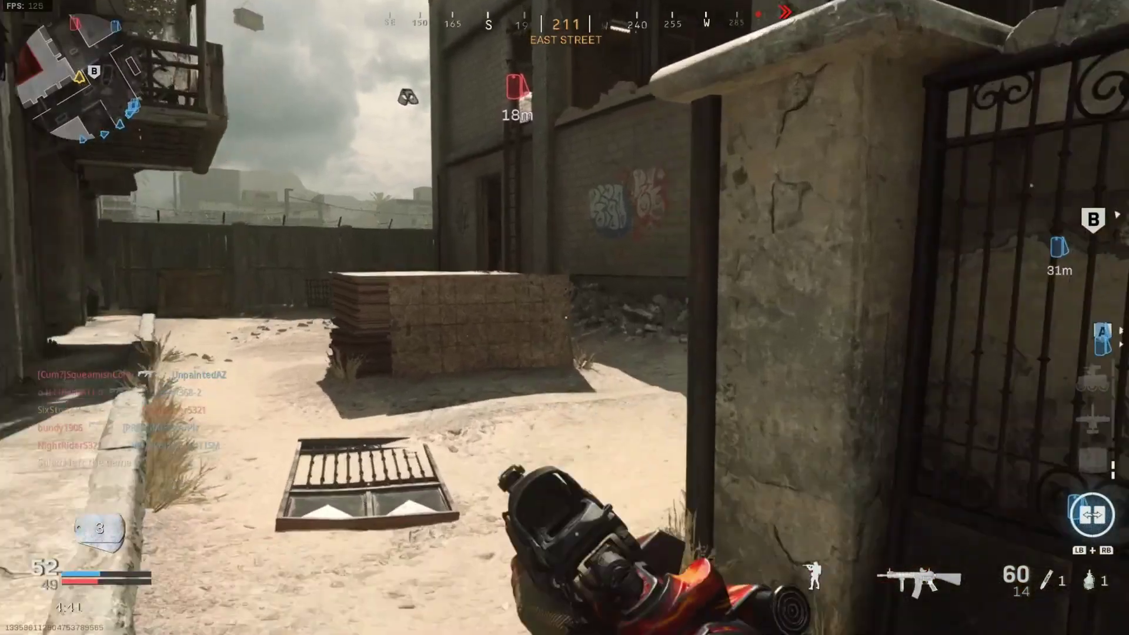
{"action": "key", "text": "w"}
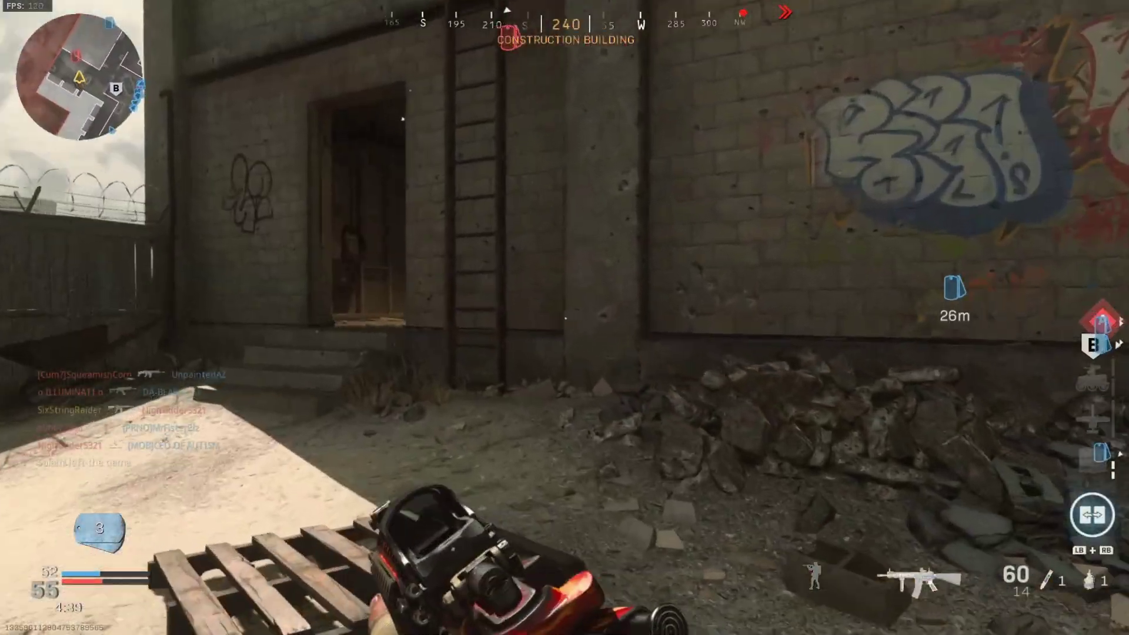
{"action": "key", "text": "w"}
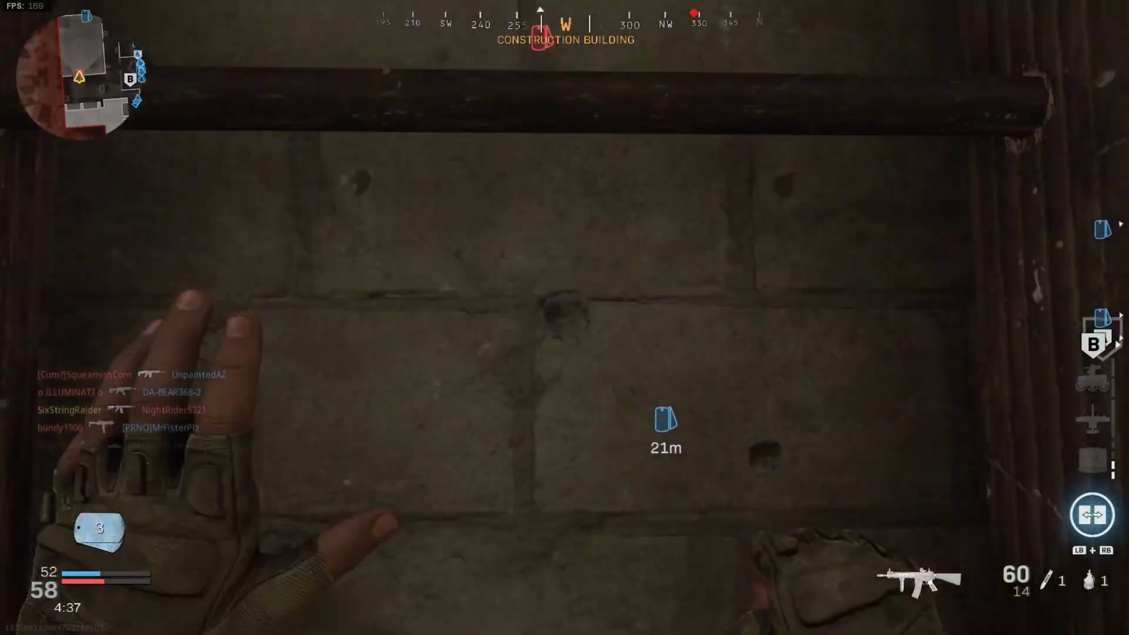
{"action": "key", "text": "w"}
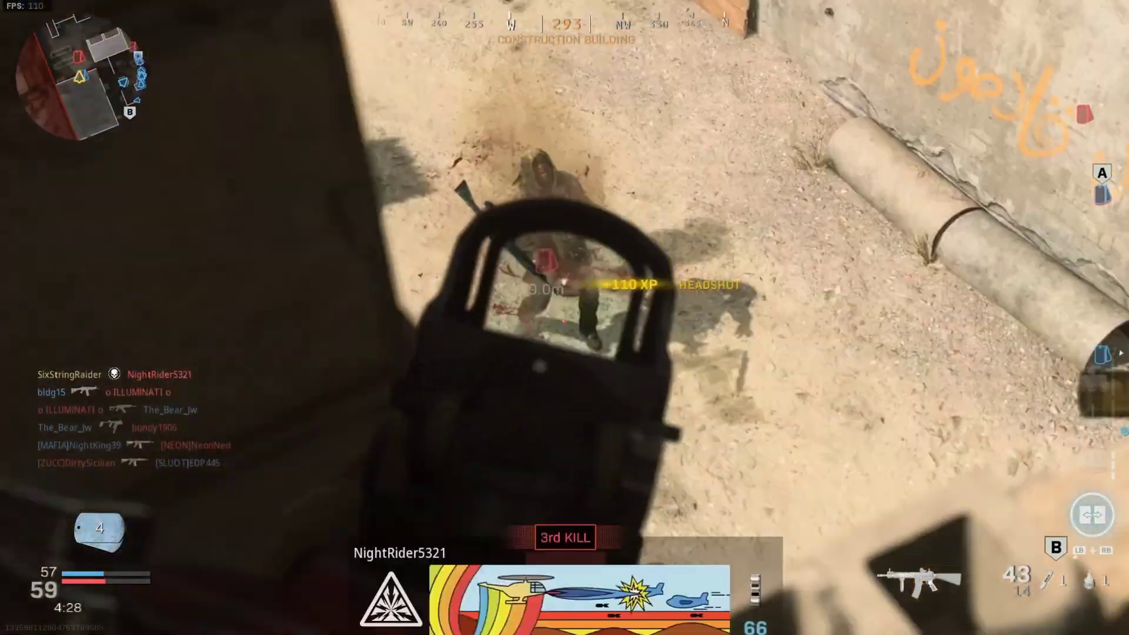
Move along the ledge, firing at enemies below to get the fifth kill.
{"action": "left_click", "coordinate": [564, 317]}
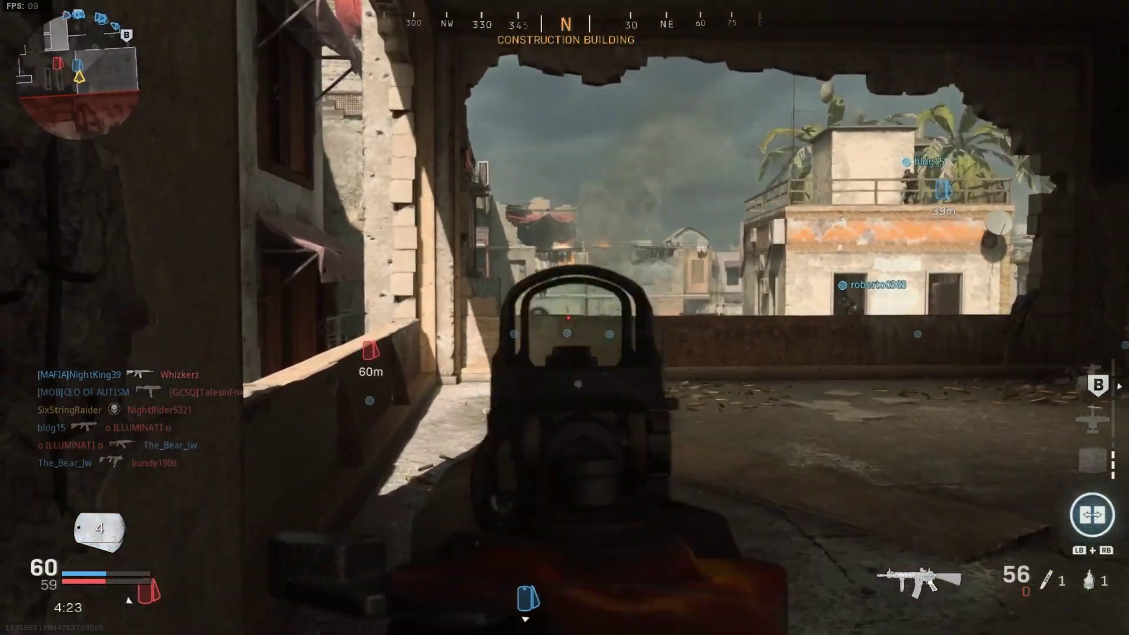
{"action": "key", "text": "w"}
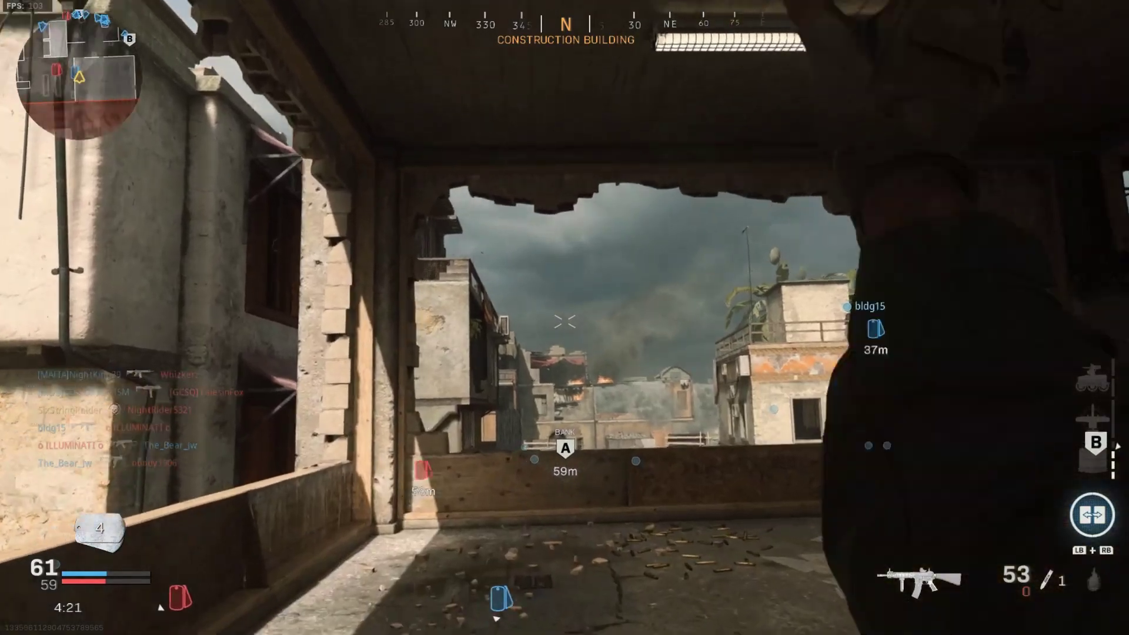
{"action": "key", "text": "w"}
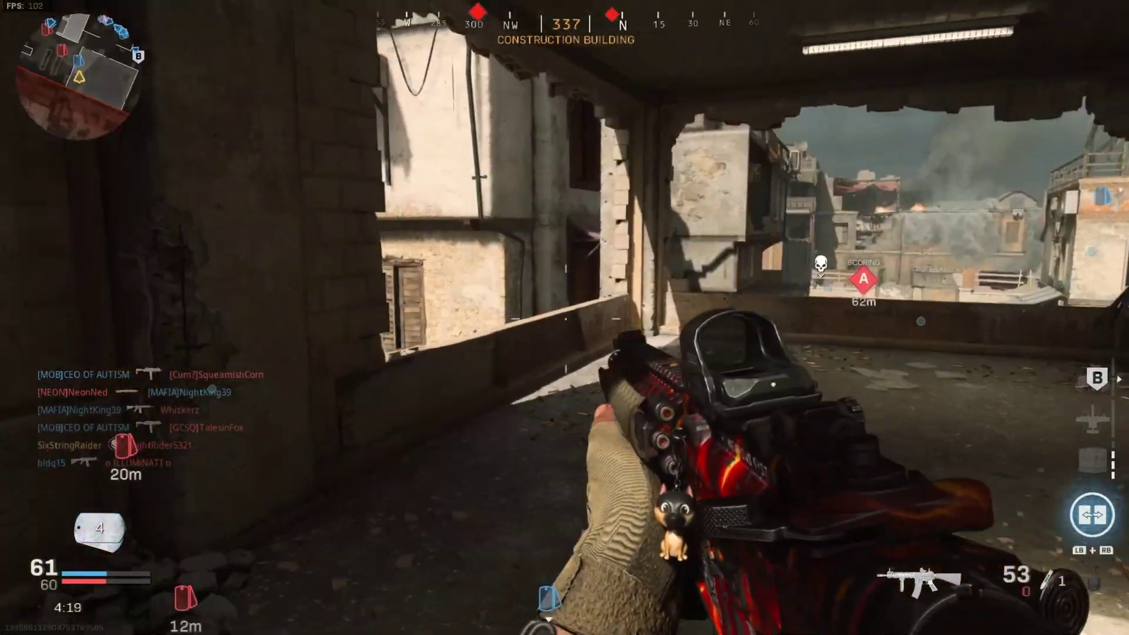
{"action": "key", "text": "w"}
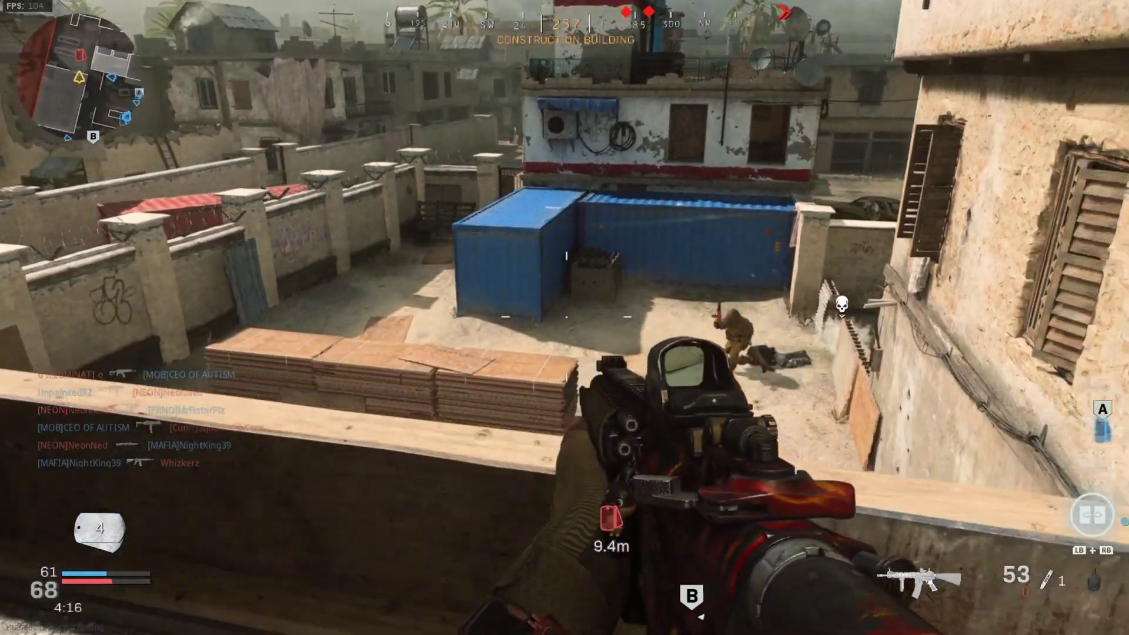
{"action": "left_click", "coordinate": [566, 317]}
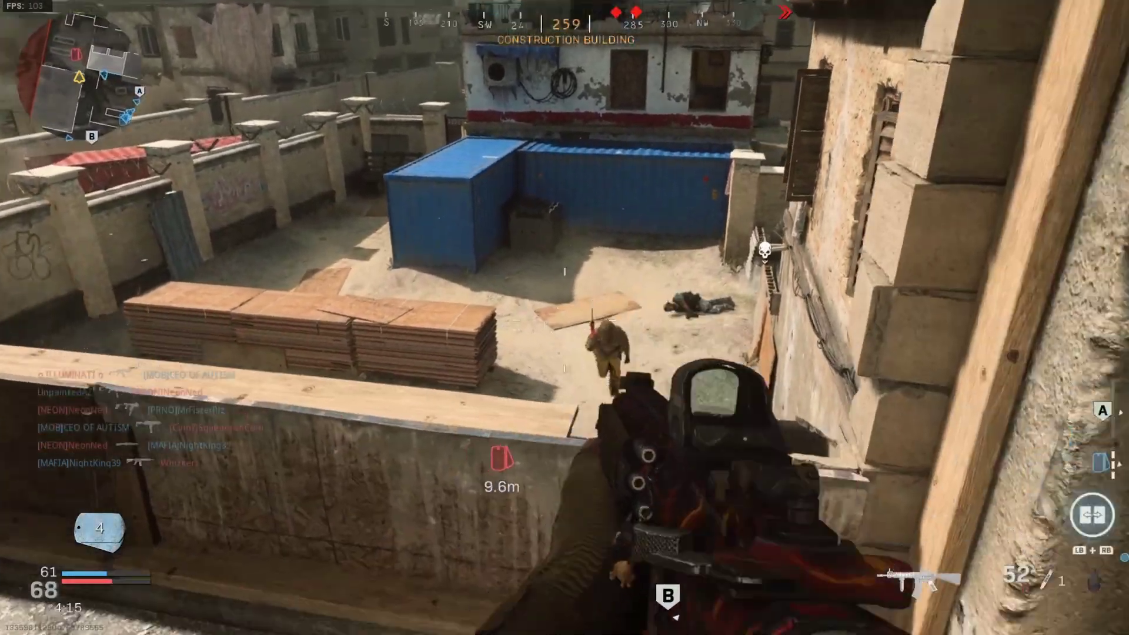
{"action": "right_click", "coordinate": [565, 317]}
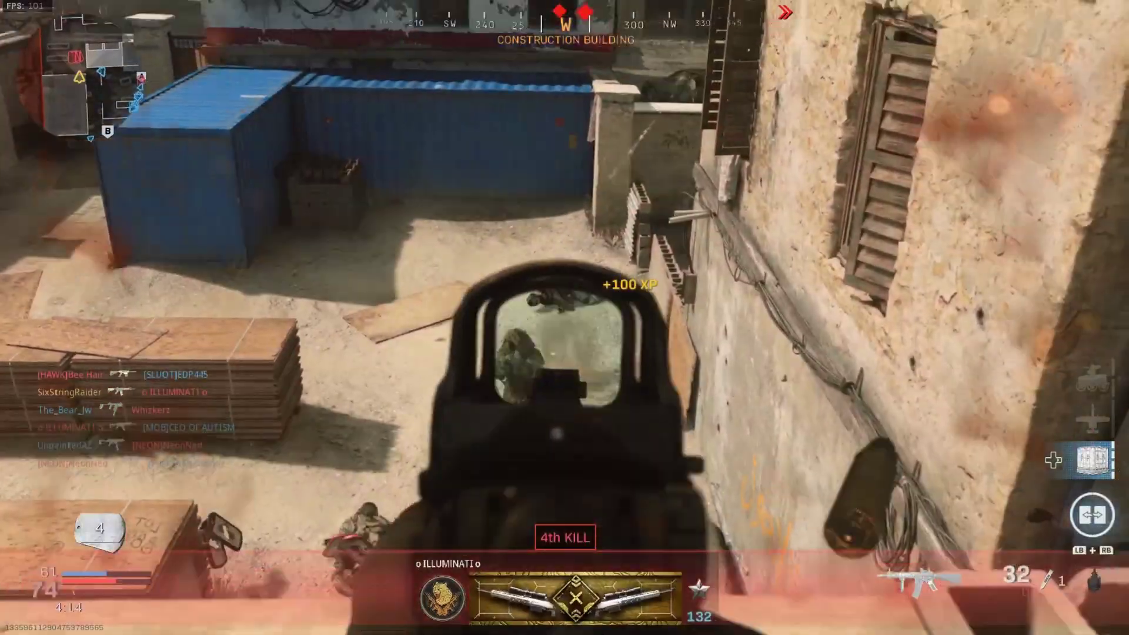
{"action": "left_click", "coordinate": [565, 317]}
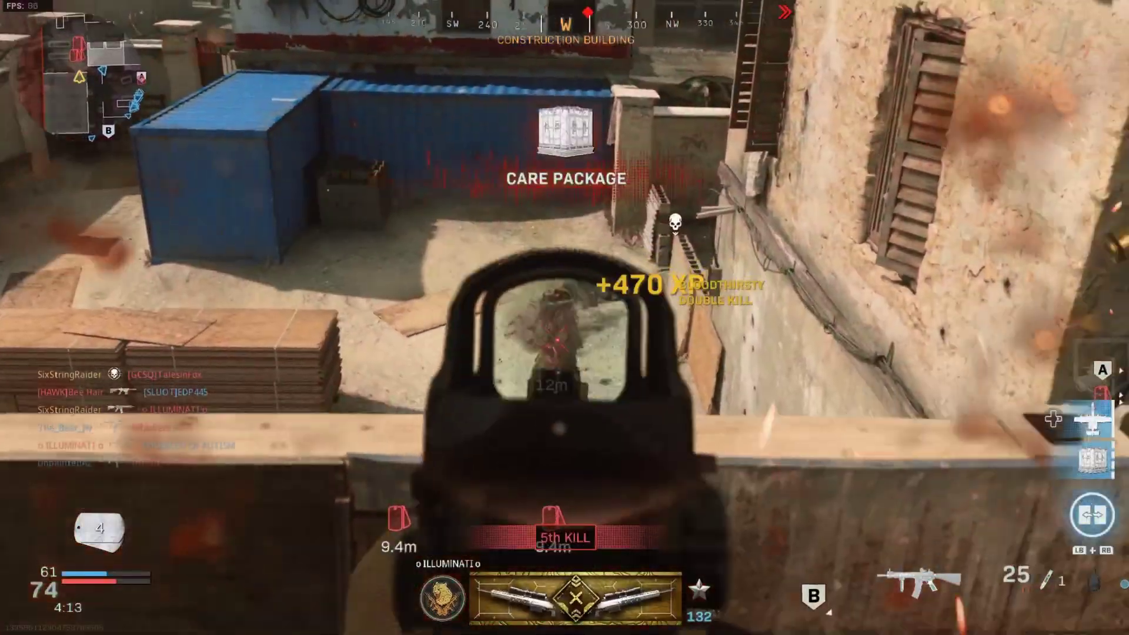
Back away, crouch, and call in a Precision Airstrike.
{"action": "key", "text": "s"}
{"action": "key", "text": "c"}
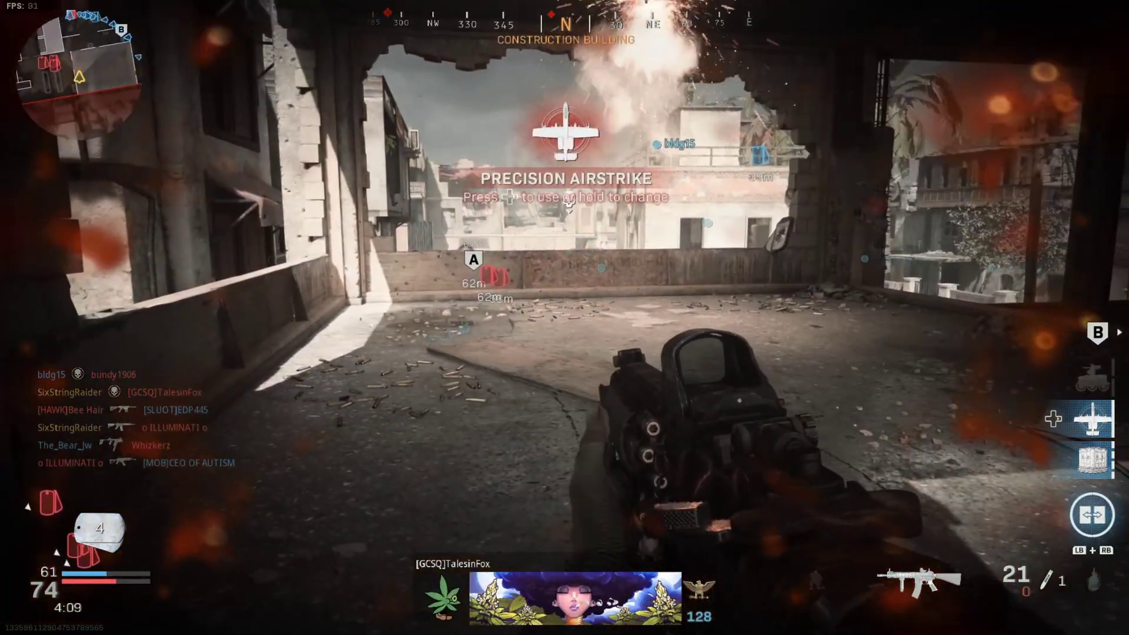
{"action": "key", "text": "4"}
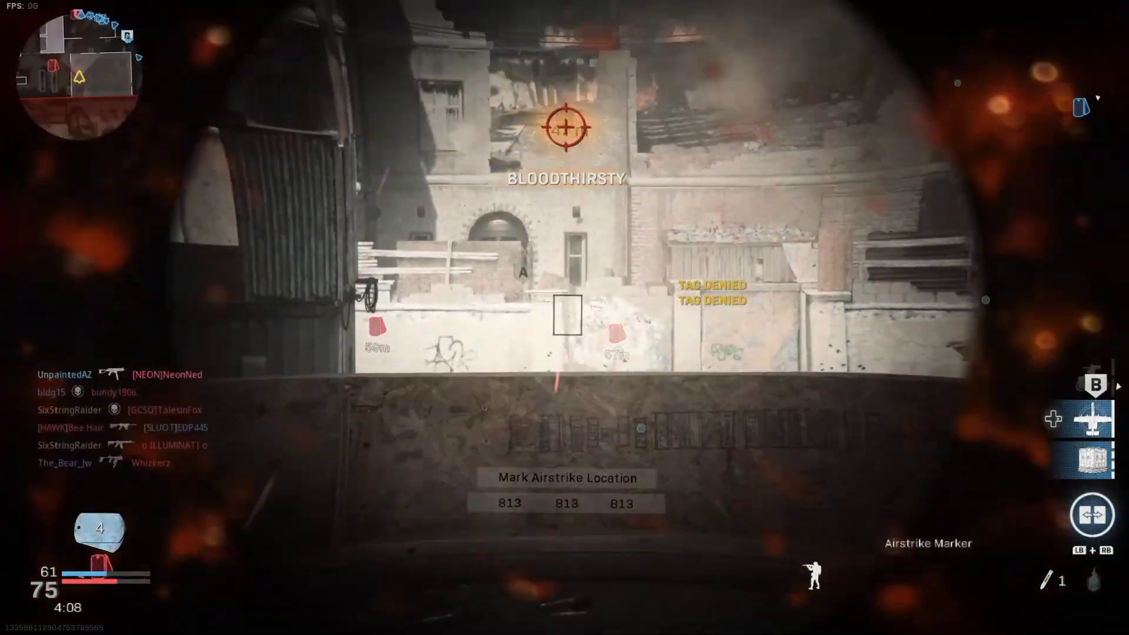
{"action": "left_click", "coordinate": [564, 317]}
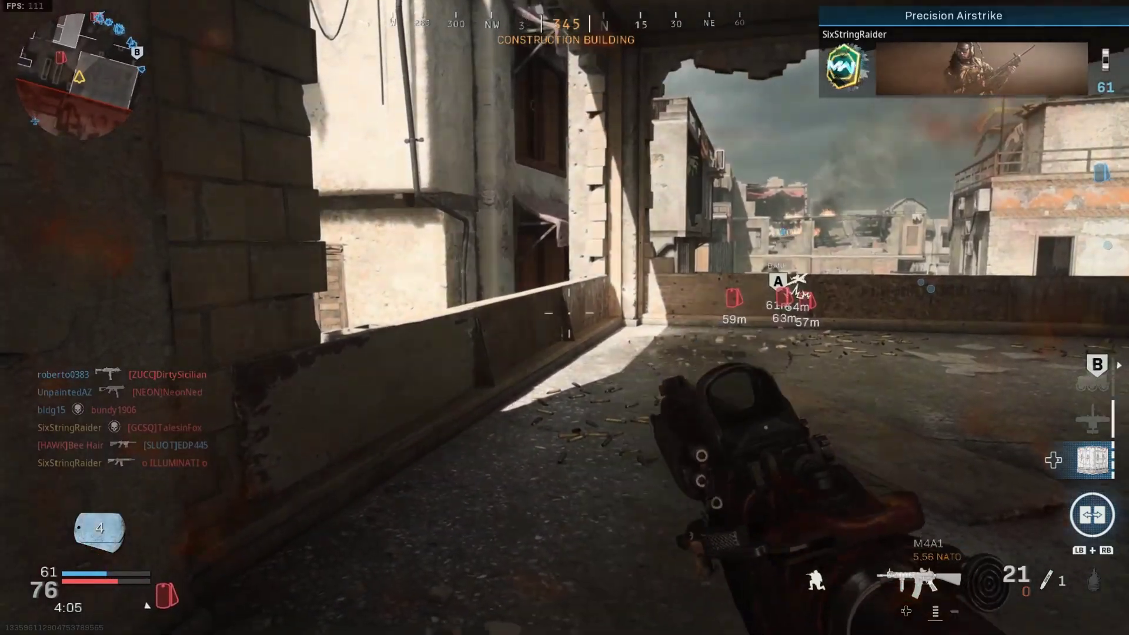
Heal with a stim, check the balcony, then open Shadow's Quick Menu showing 99 FPS.
{"action": "key", "text": "q"}
{"action": "key", "text": "w"}
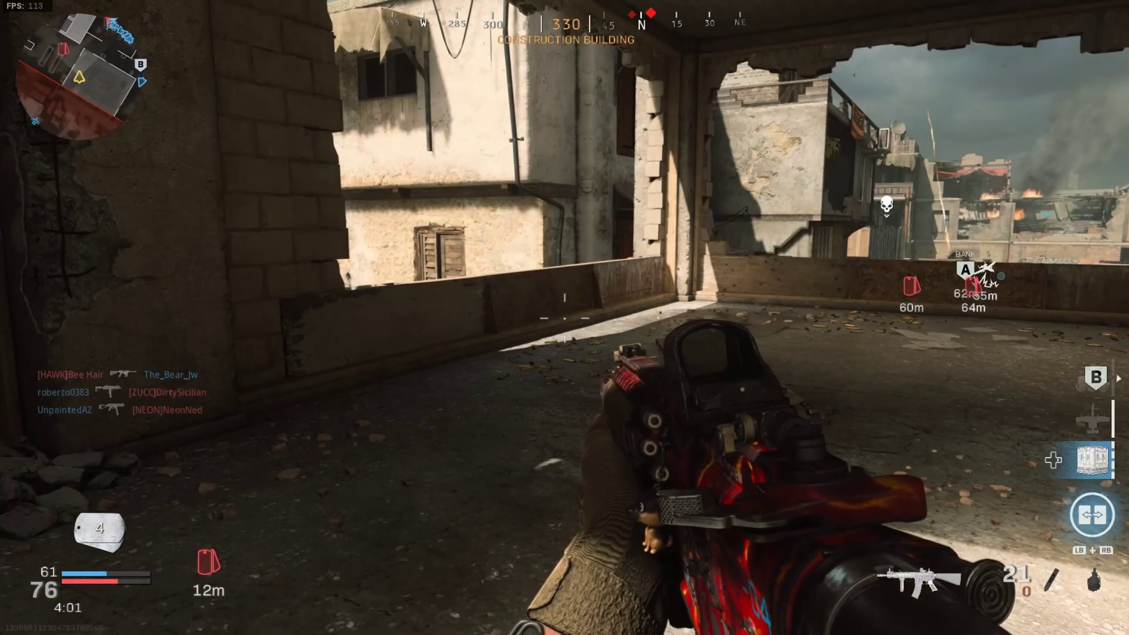
{"action": "key", "text": "w"}
{"action": "key", "text": "s"}
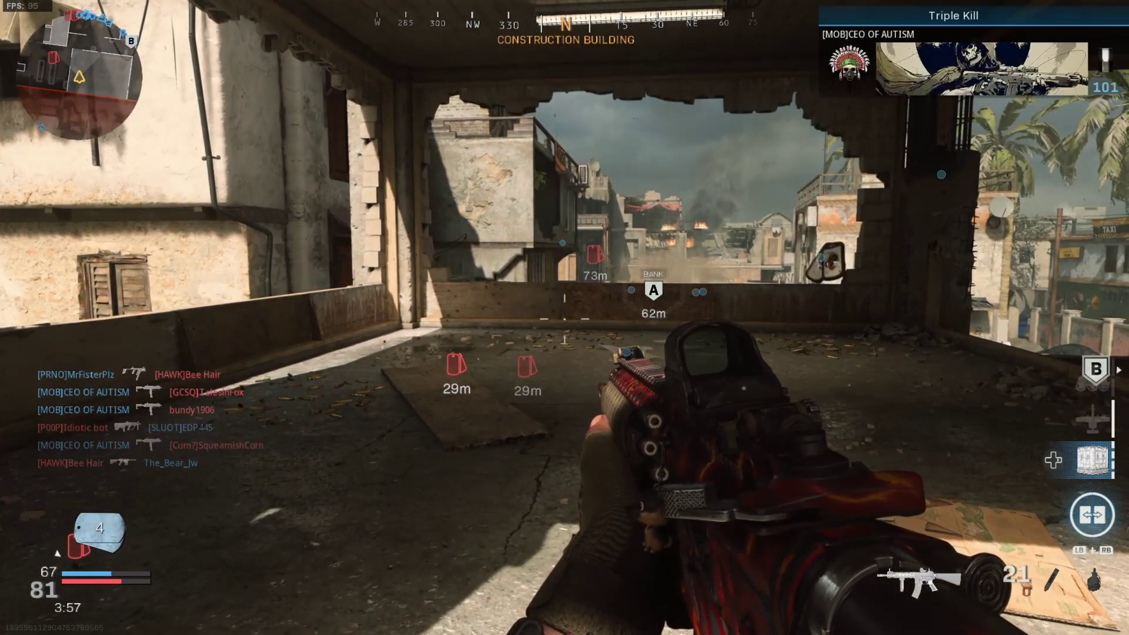
{"action": "key", "text": "d"}
{"action": "key", "text": "s"}
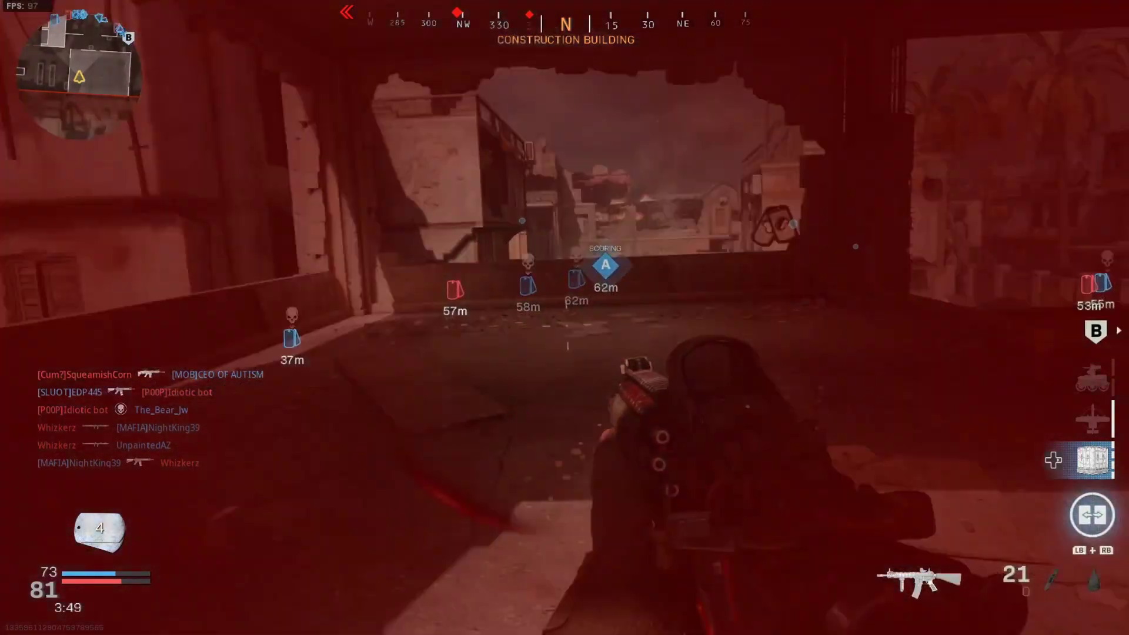
{"action": "key", "text": "super+alt+o"}
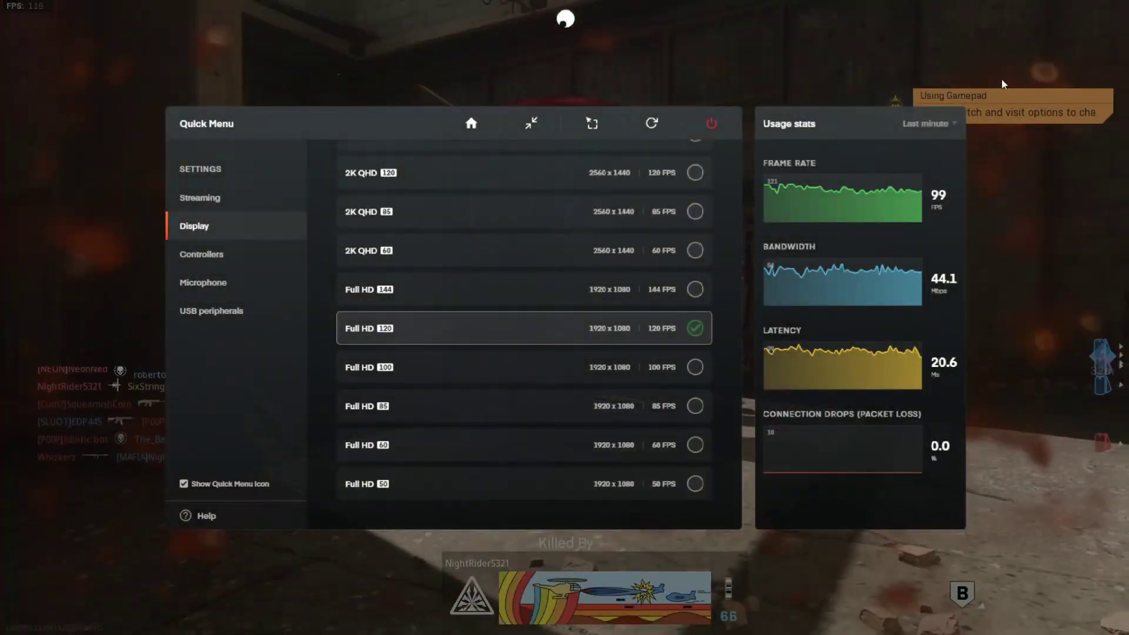